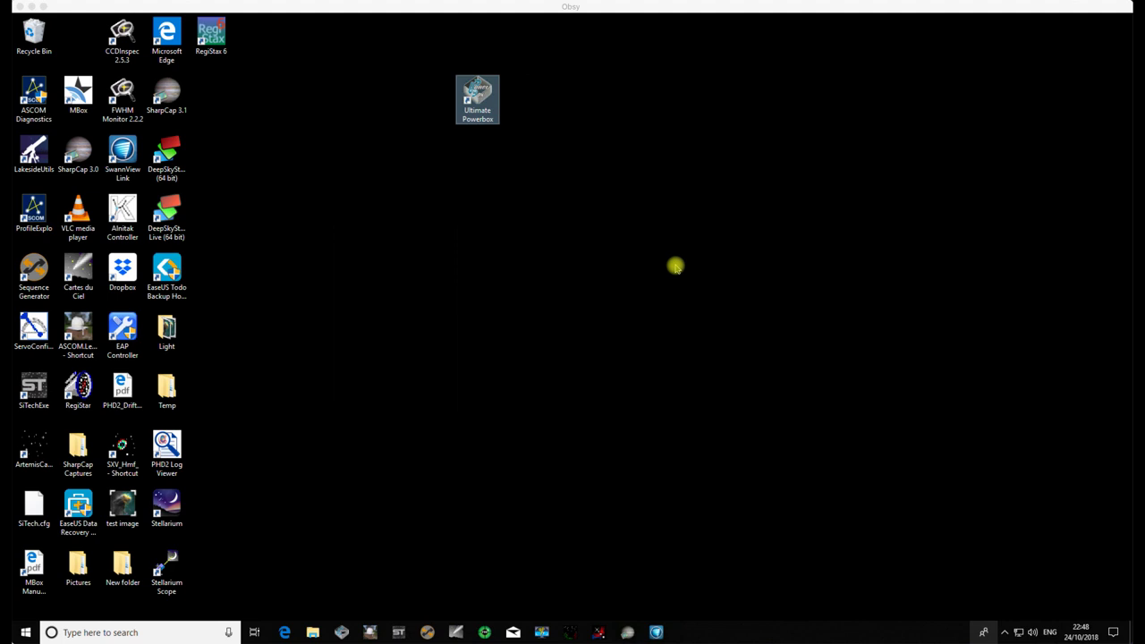
- Launch Ultimate Powerbox, move its window clear of the desktop icons, and read the software's changelog
double_click(479, 106)
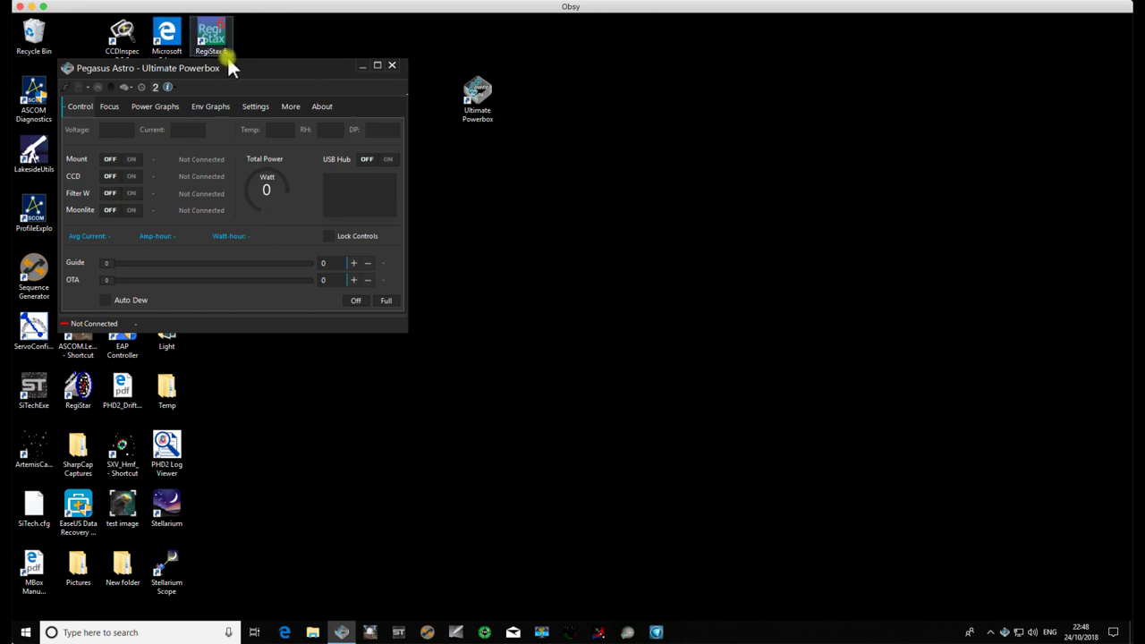
left_click_drag(240, 68, 476, 223)
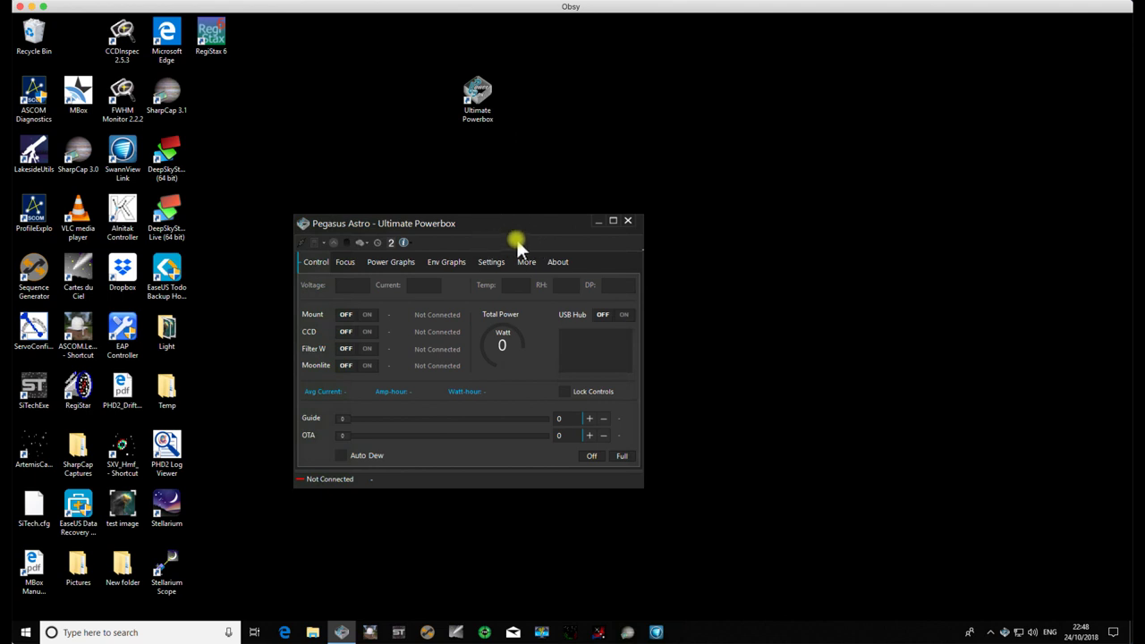
left_click(552, 264)
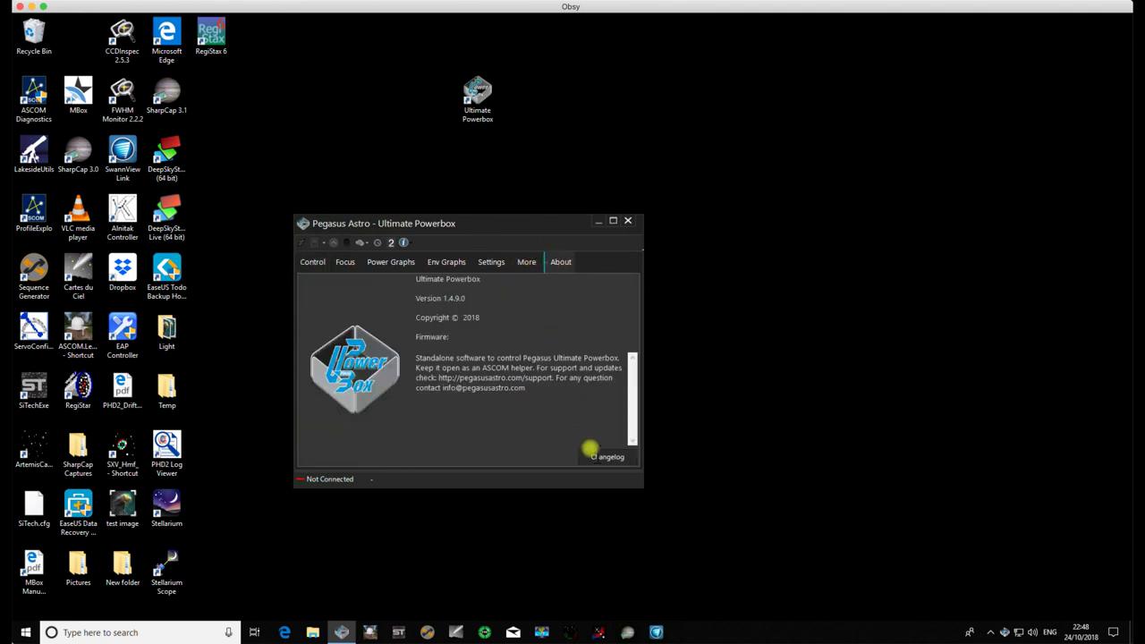
left_click(607, 458)
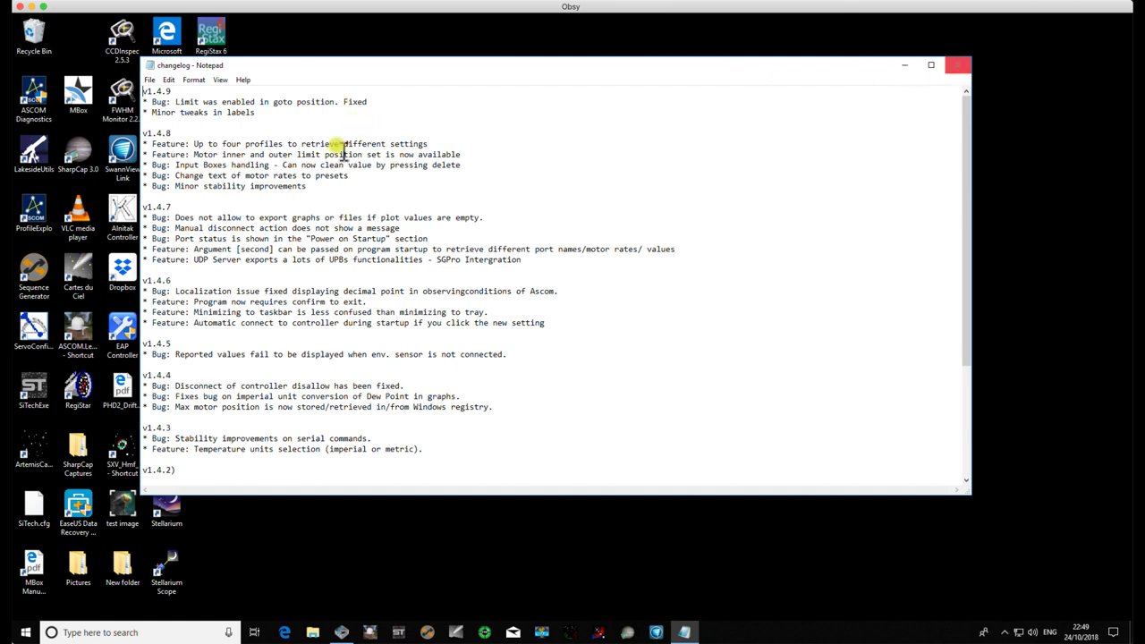
left_click(959, 66)
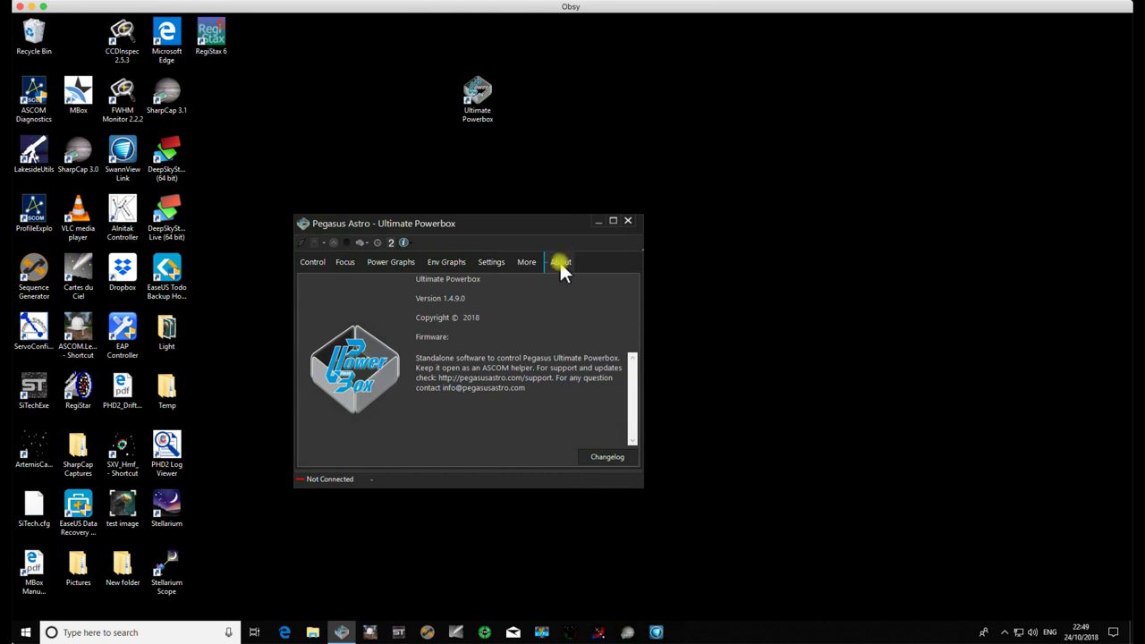
- Review the focuser controls and the friendly name and motor preset settings, and exit Ultimate Powerbox
left_click(348, 263)
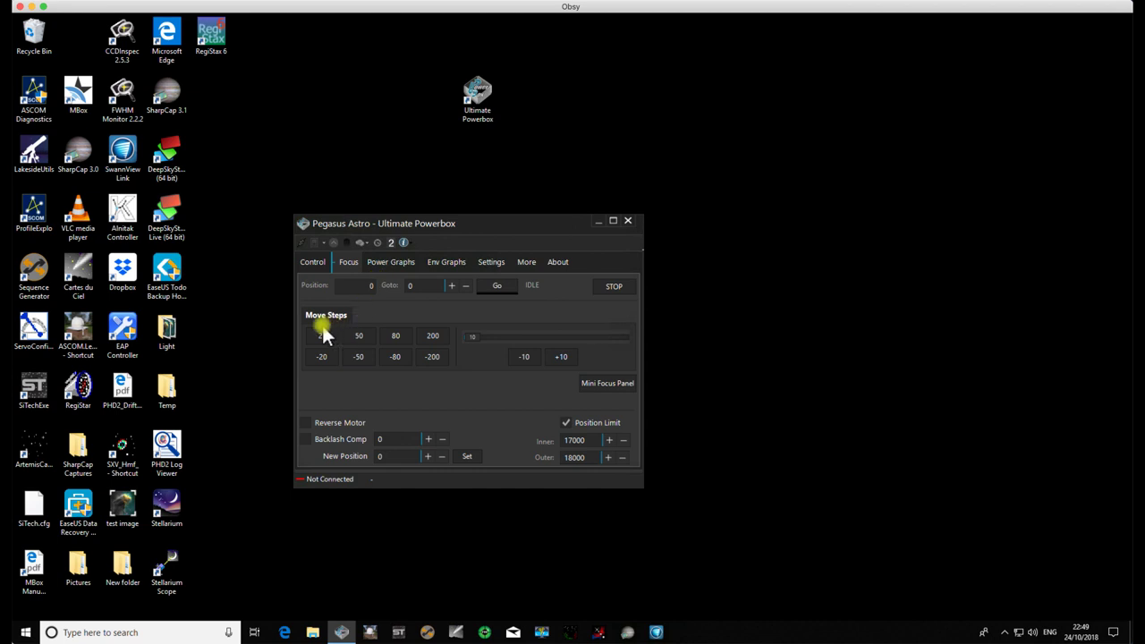
left_click(494, 263)
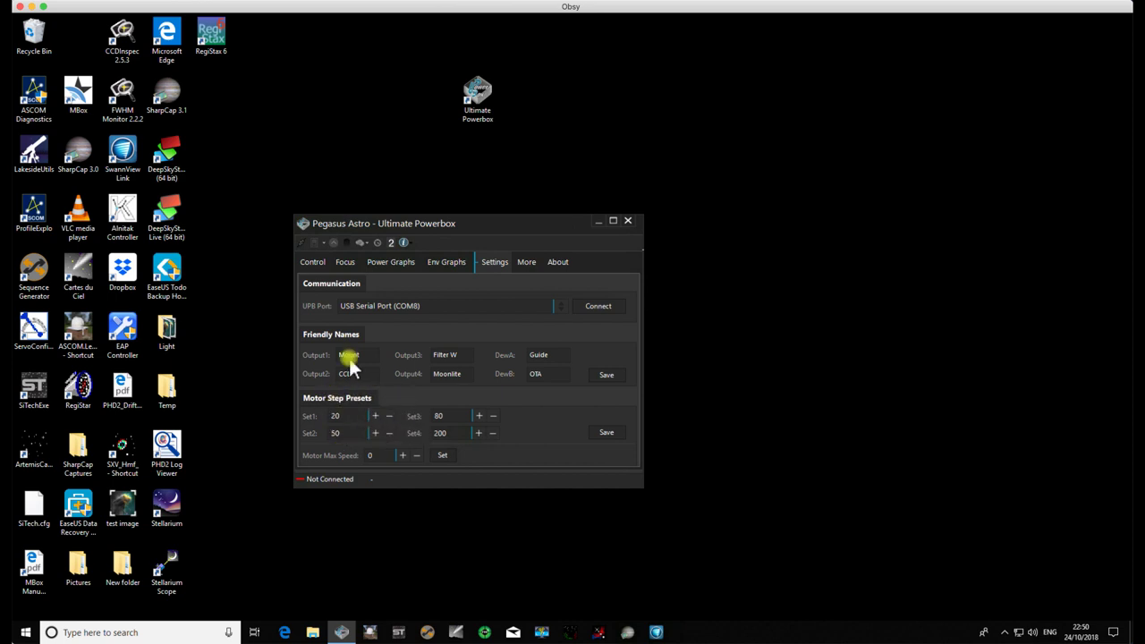
left_click(346, 264)
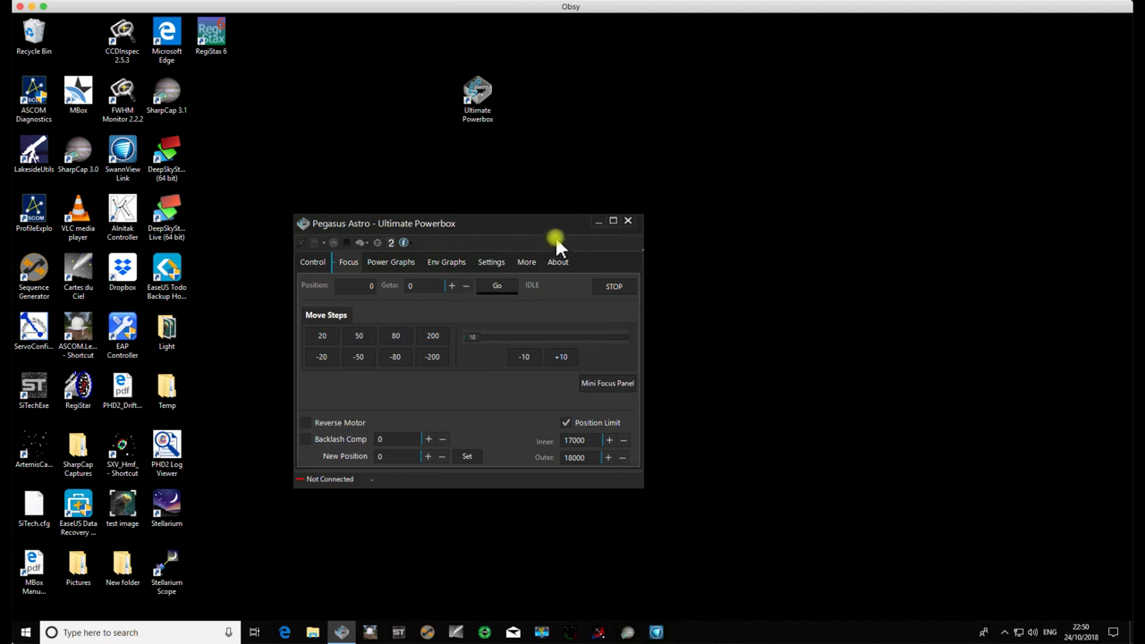
left_click(626, 220)
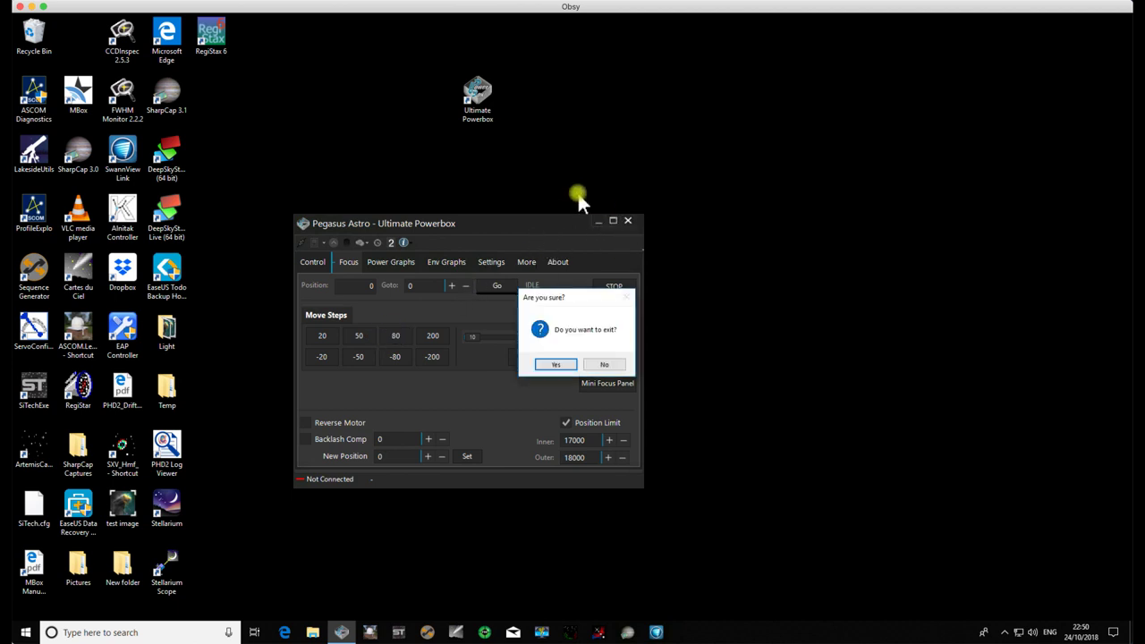
left_click(555, 364)
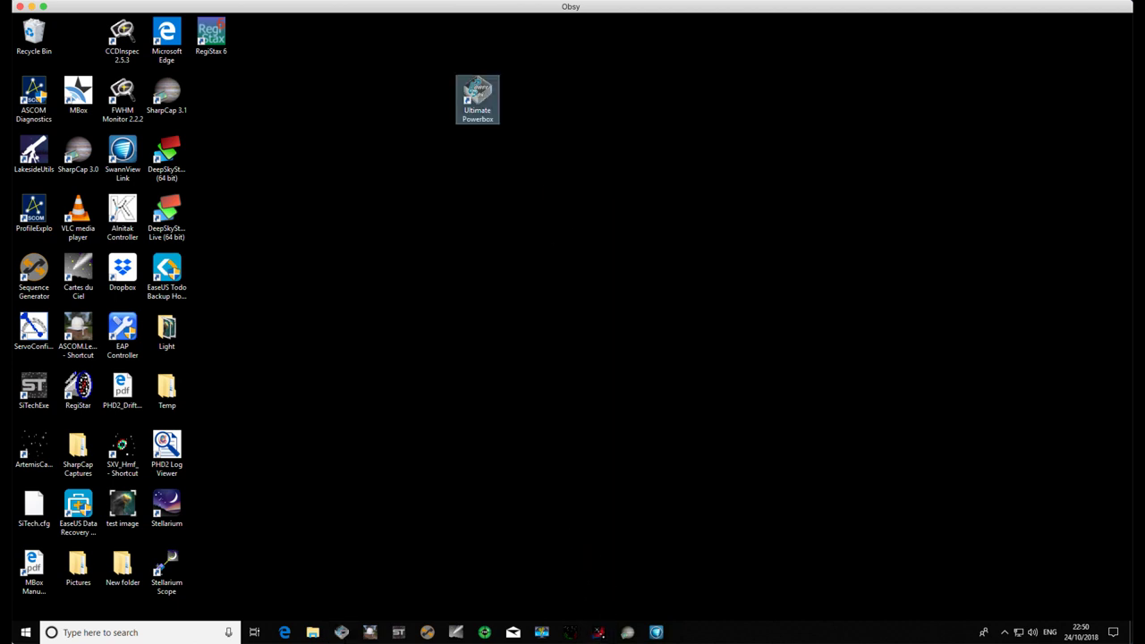
- Make three copies of the Ultimate Powerbox shortcut on the desktop, beside the original
double_click(471, 83)
right_click(483, 97)
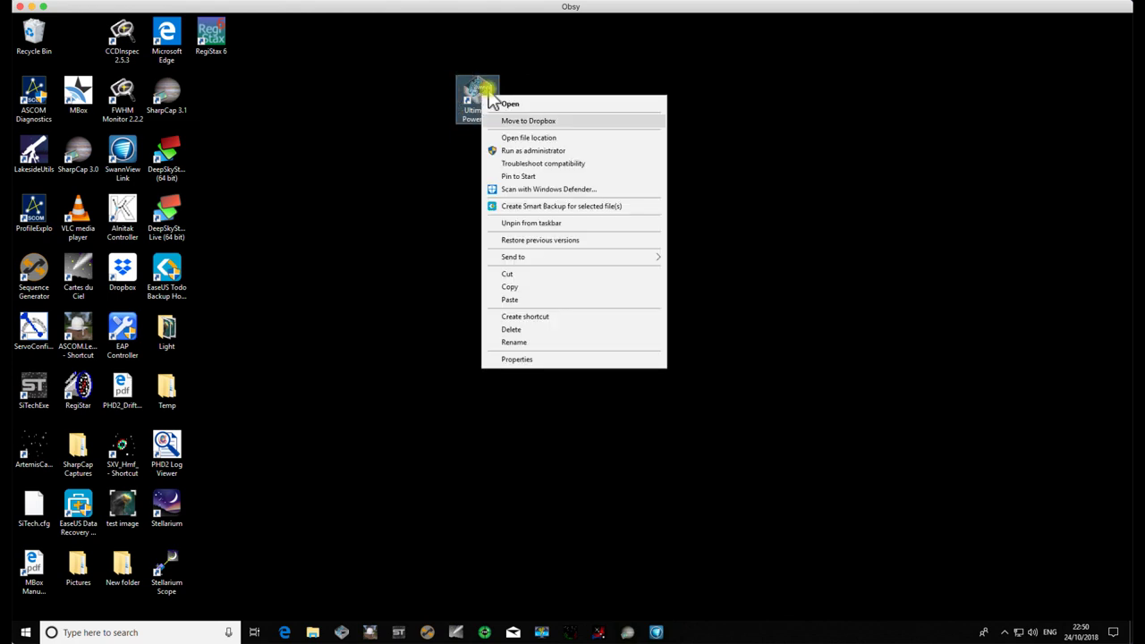
left_click(521, 287)
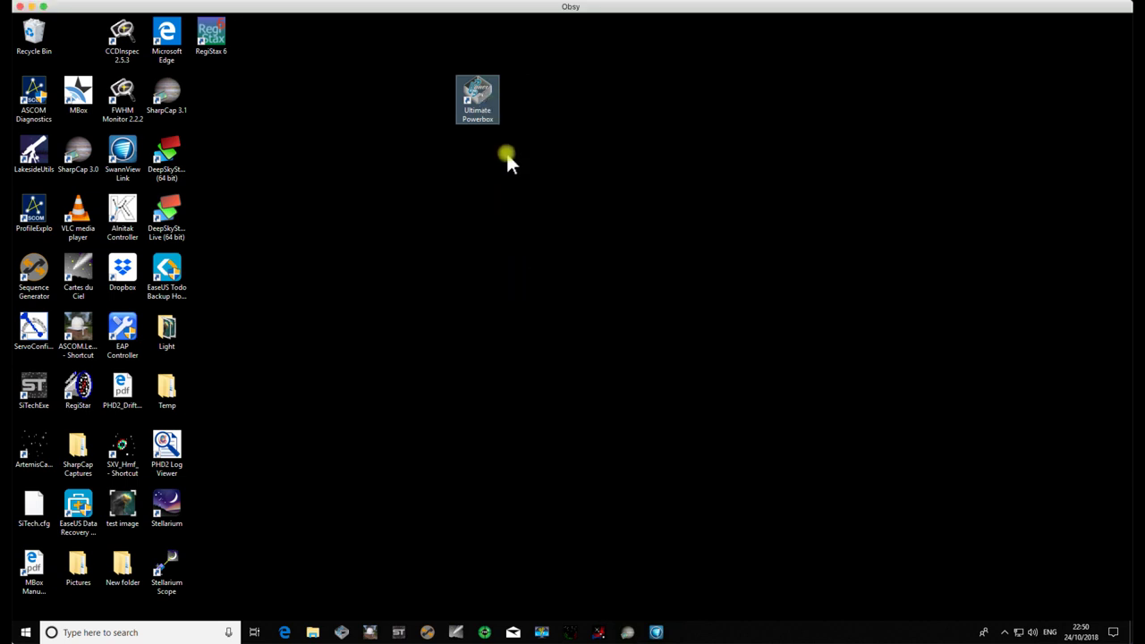
right_click(597, 98)
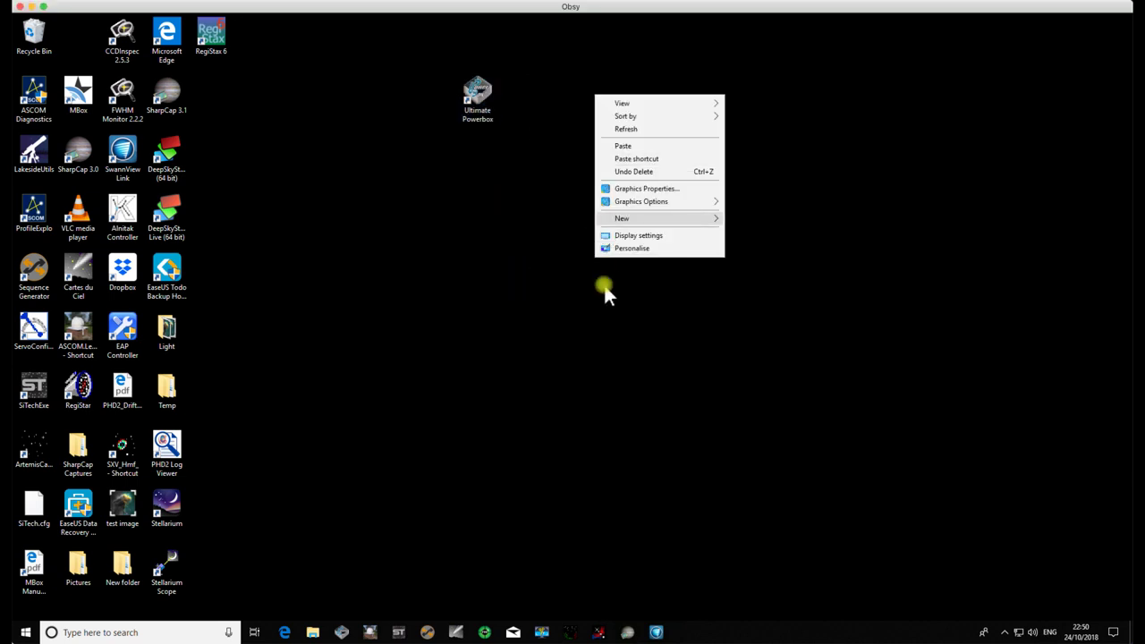
left_click(621, 148)
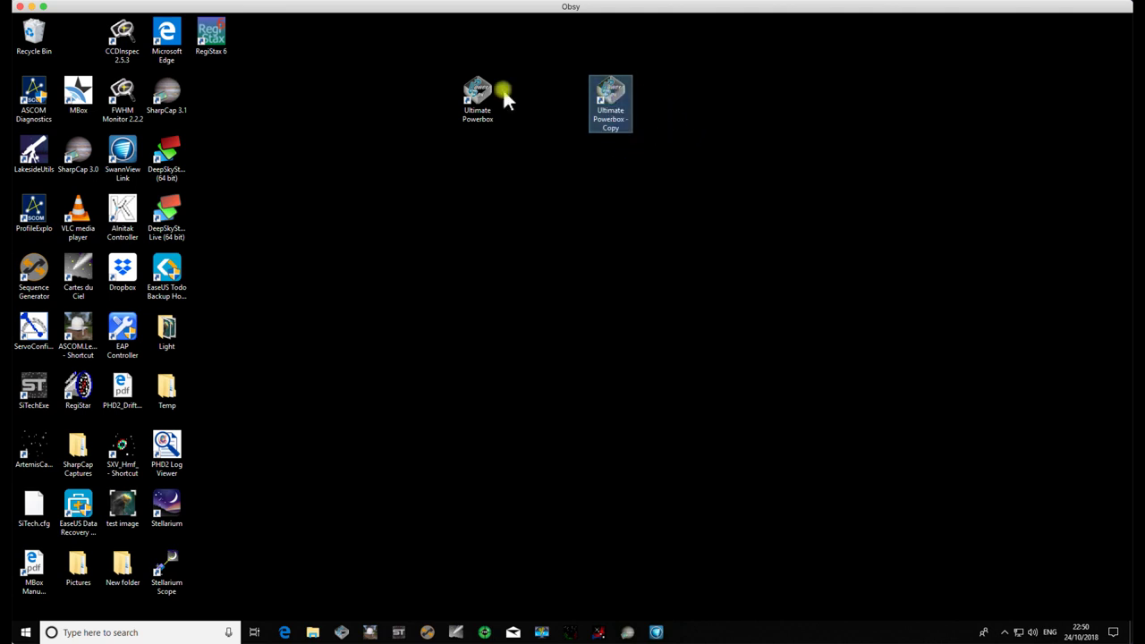
left_click(725, 105)
right_click(723, 101)
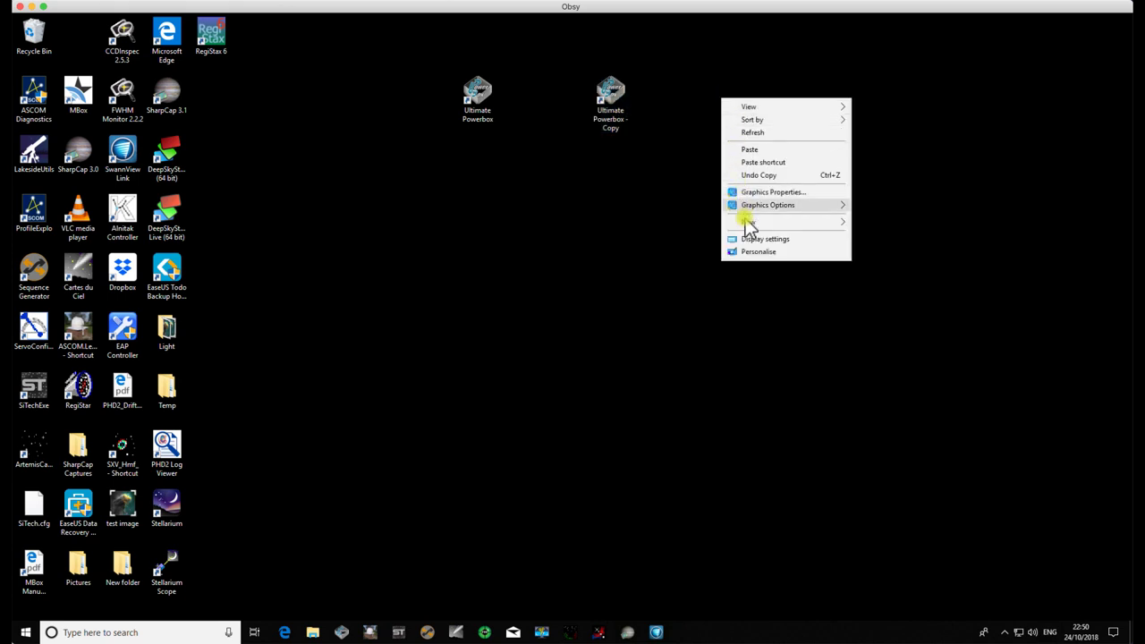
left_click(750, 149)
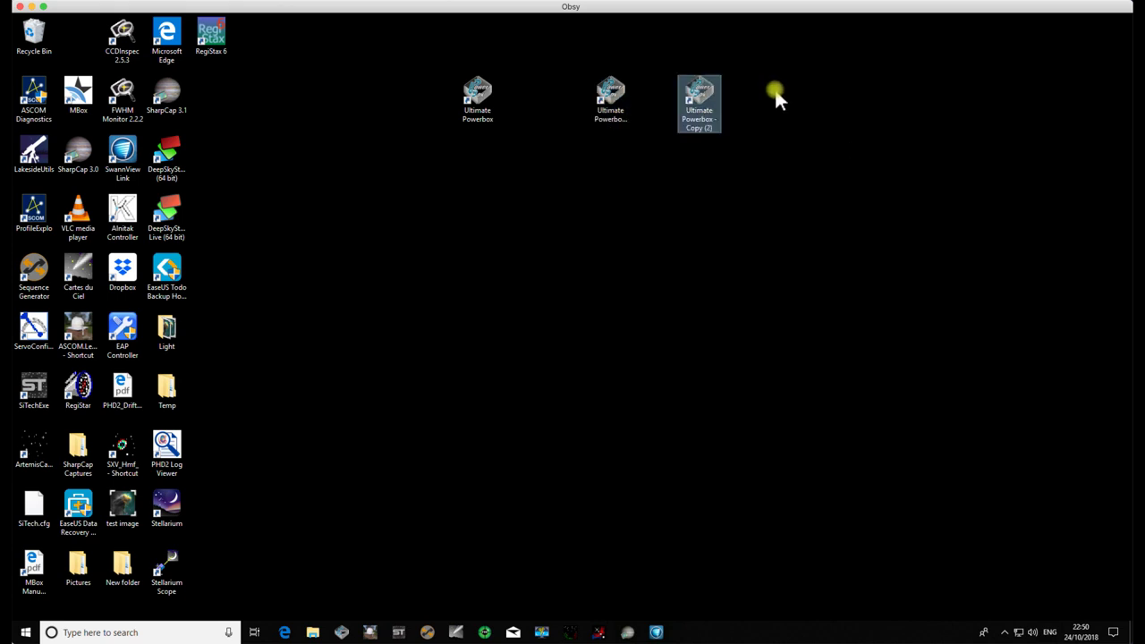
right_click(775, 96)
left_click(794, 143)
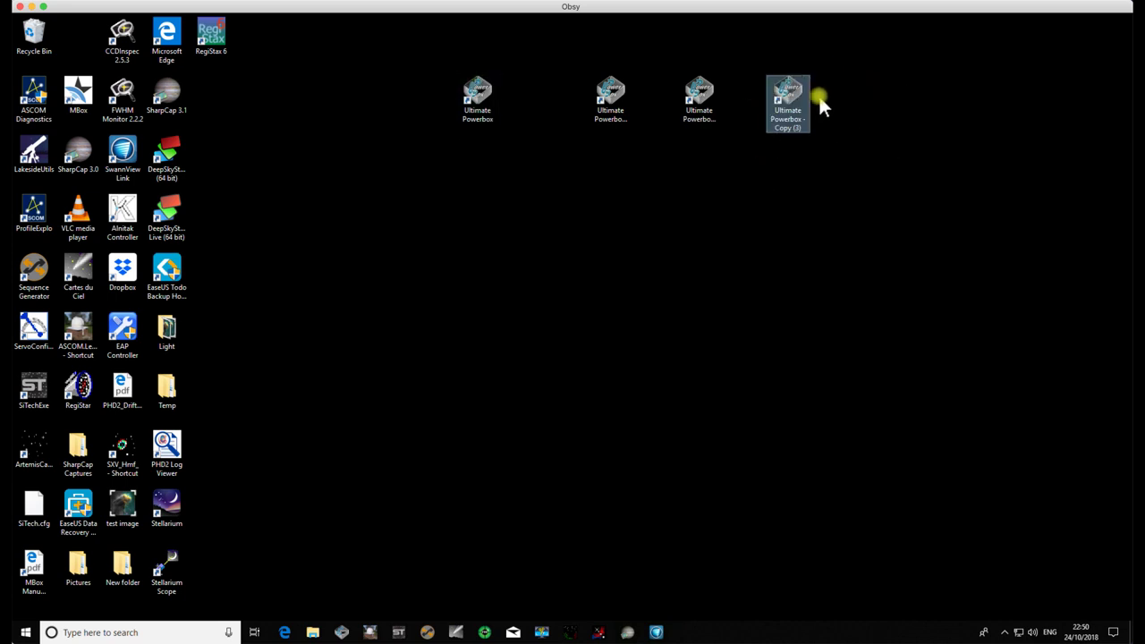
- Append the argument "second" after UPB.exe in the target of the Ultimate Powerbox - Copy shortcut and save its properties
left_click(613, 112)
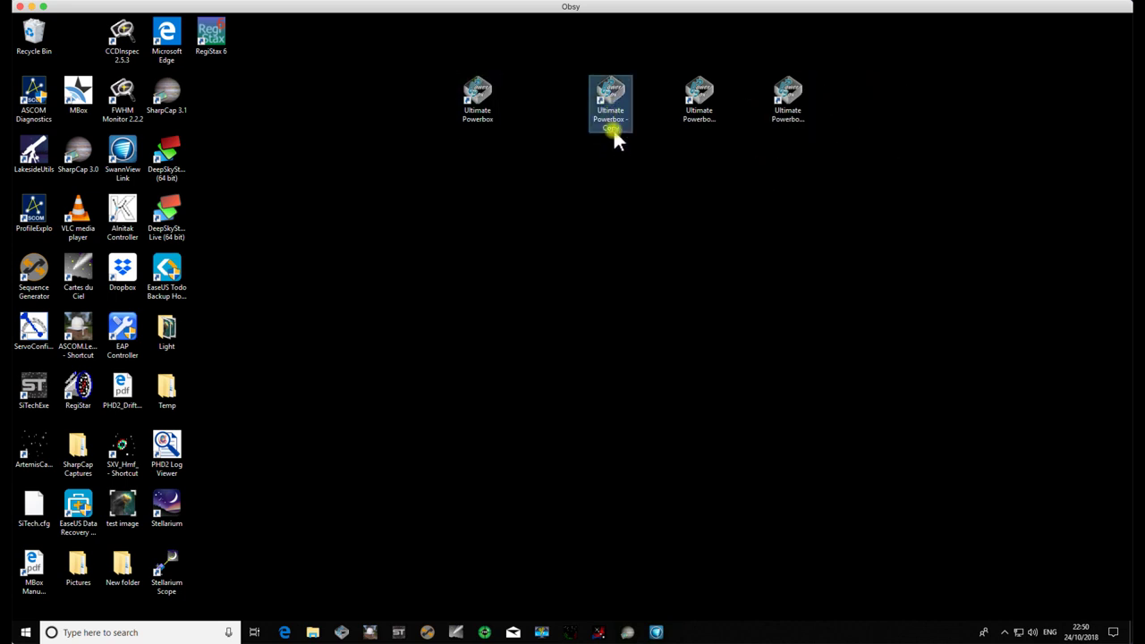
right_click(615, 136)
left_click(652, 395)
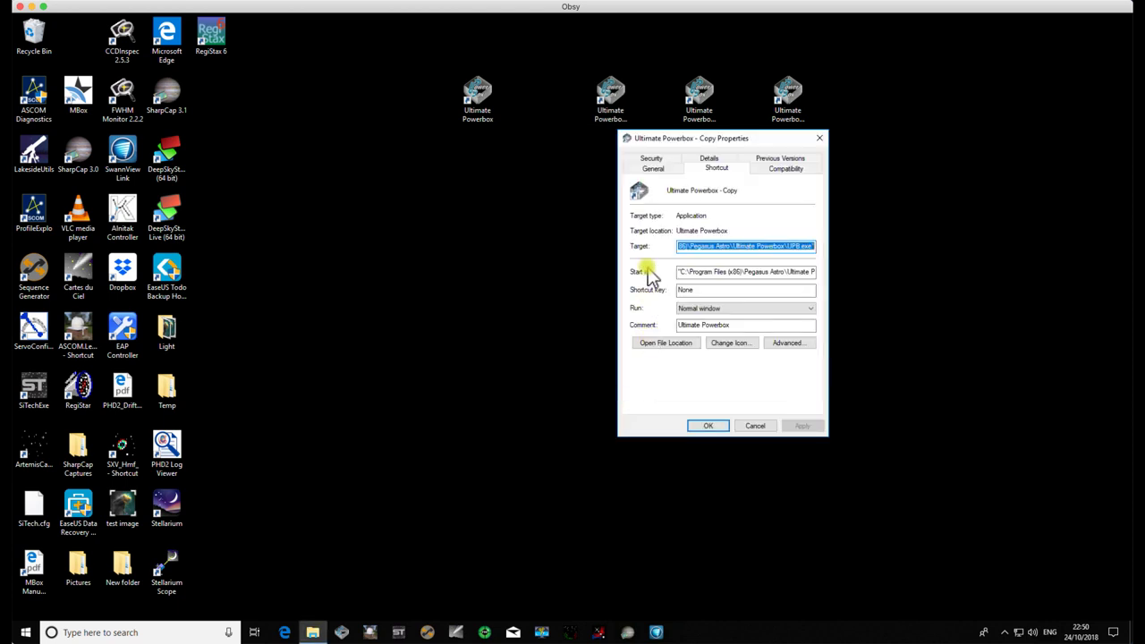
left_click(817, 247)
type("second")
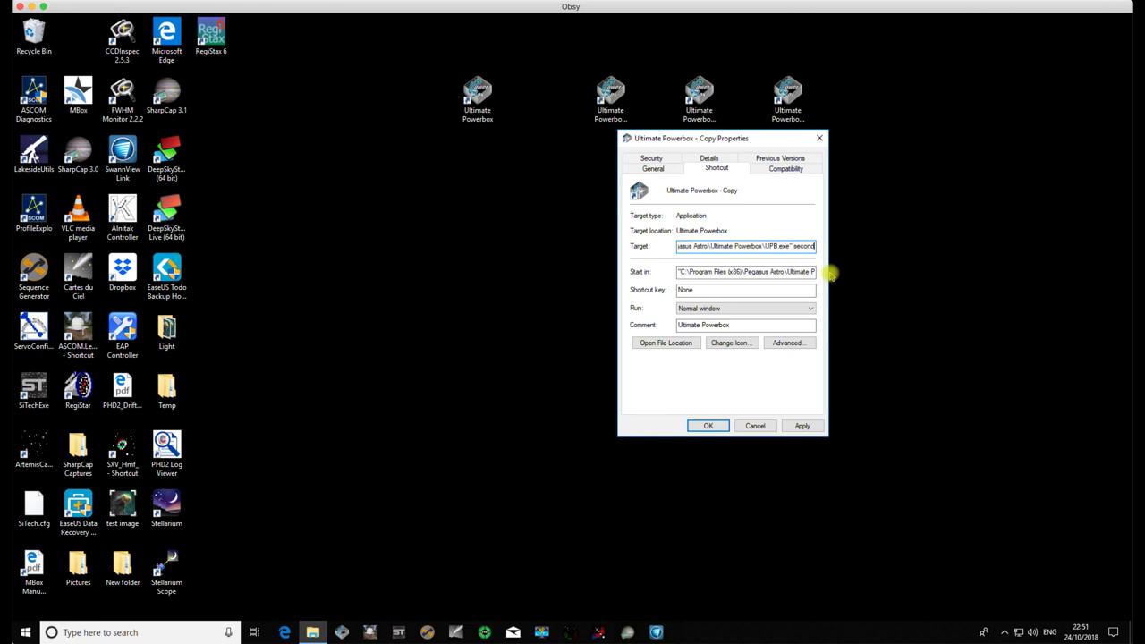
key("Return")
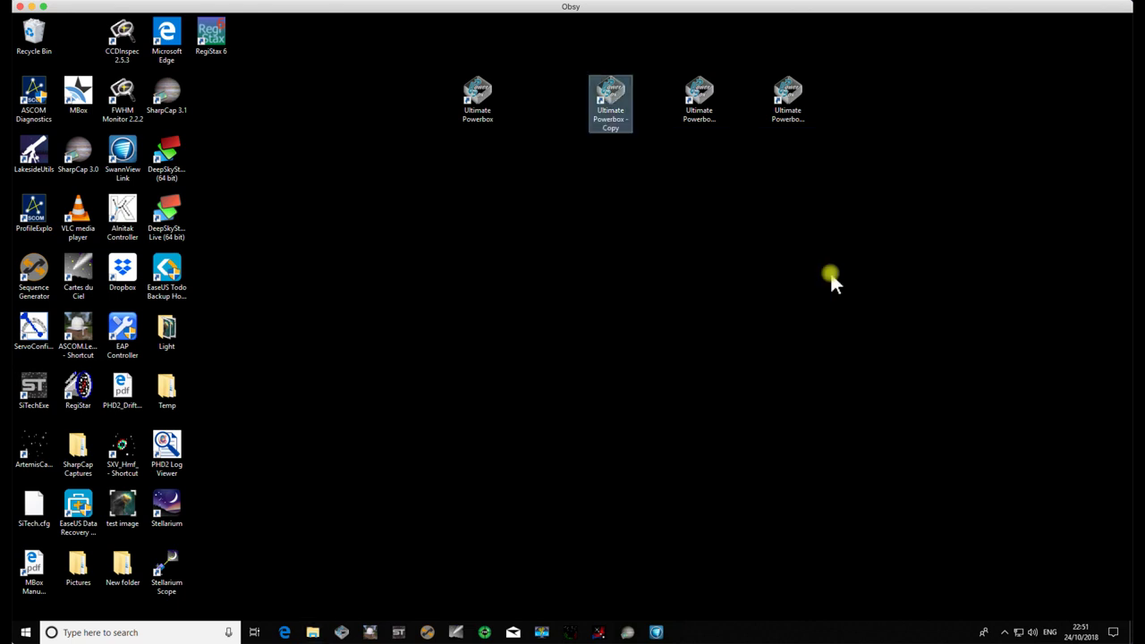
- Launch the Ultimate Powerbox - Copy shortcut to check which profile it loads, and exit the program
double_click(617, 127)
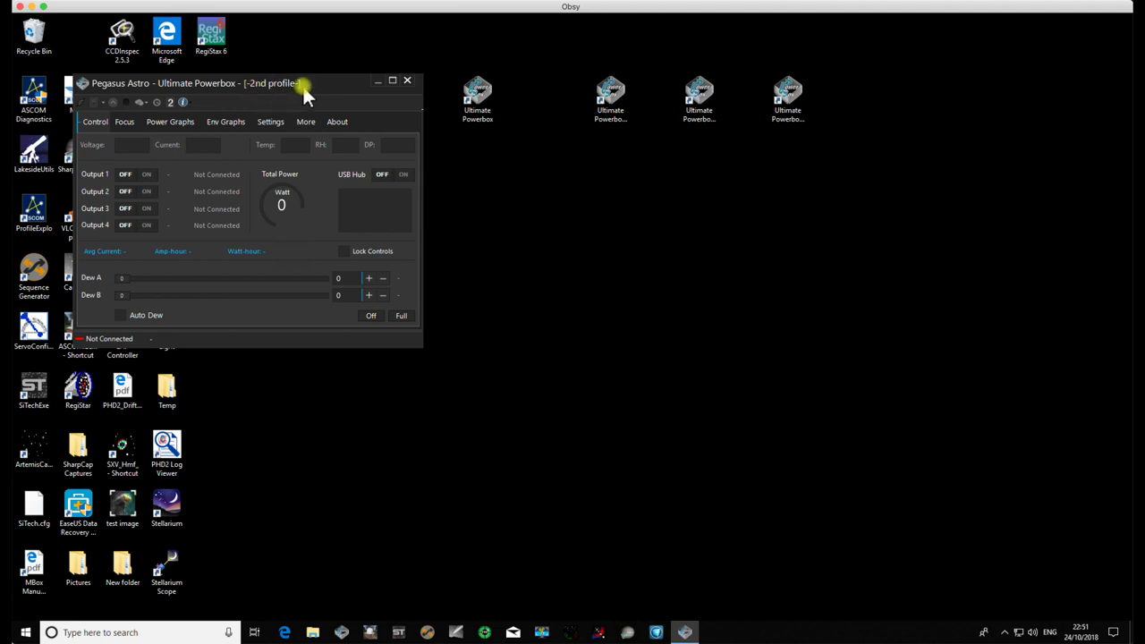
left_click(404, 81)
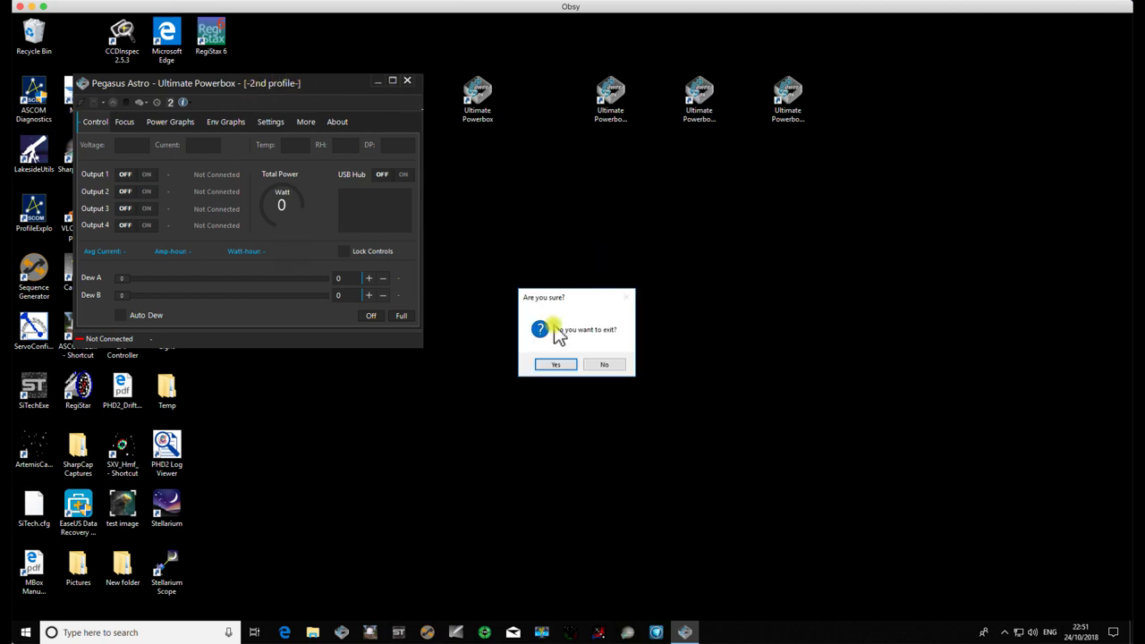
left_click(557, 366)
- Append the argument "third" after UPB.exe in the target of the Ultimate Powerbox - Copy (2) shortcut and save its properties
left_click(700, 121)
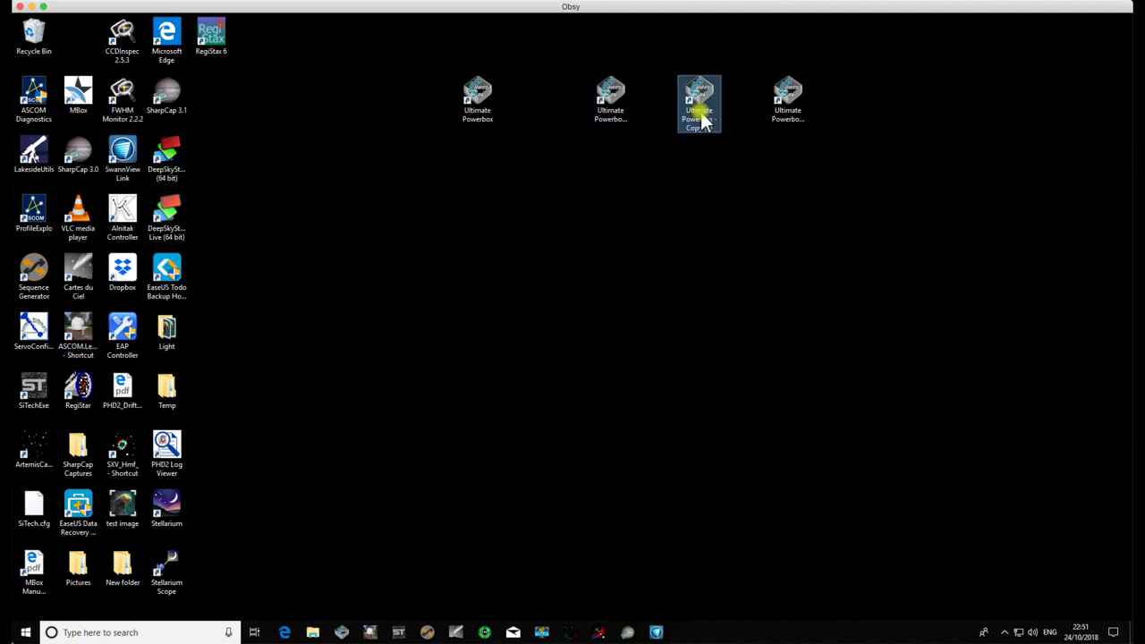
right_click(705, 119)
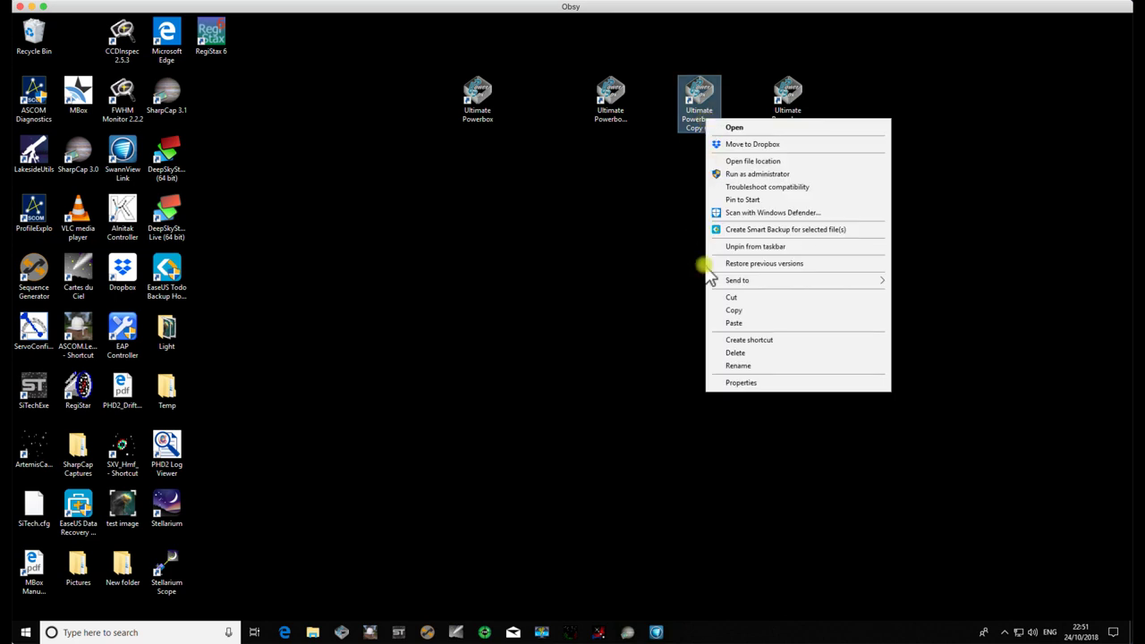
left_click(742, 382)
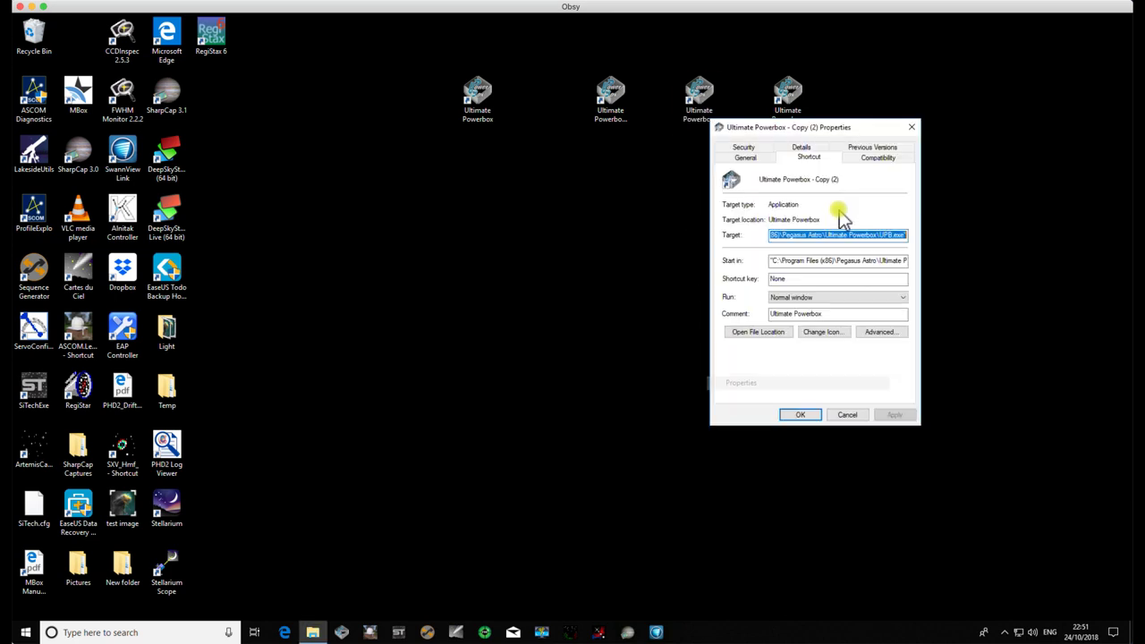
left_click(905, 236)
type("third")
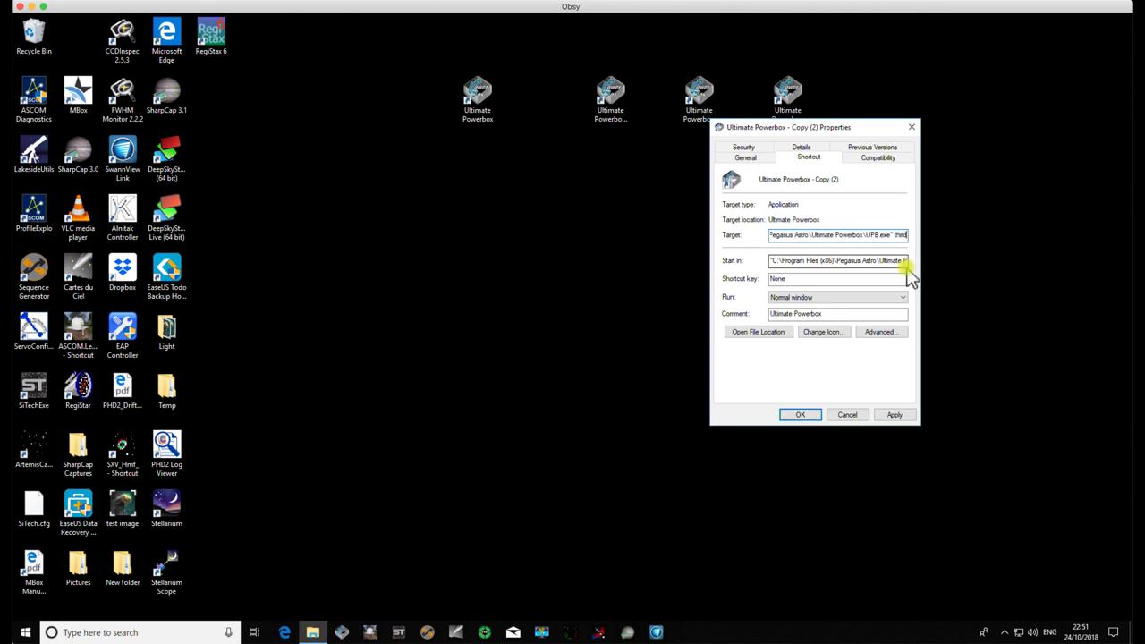
key("Return")
- Append the argument "fourth" after UPB.exe in the target of the Ultimate Powerbox - Copy (3) shortcut and save its properties
left_click(793, 113)
right_click(796, 123)
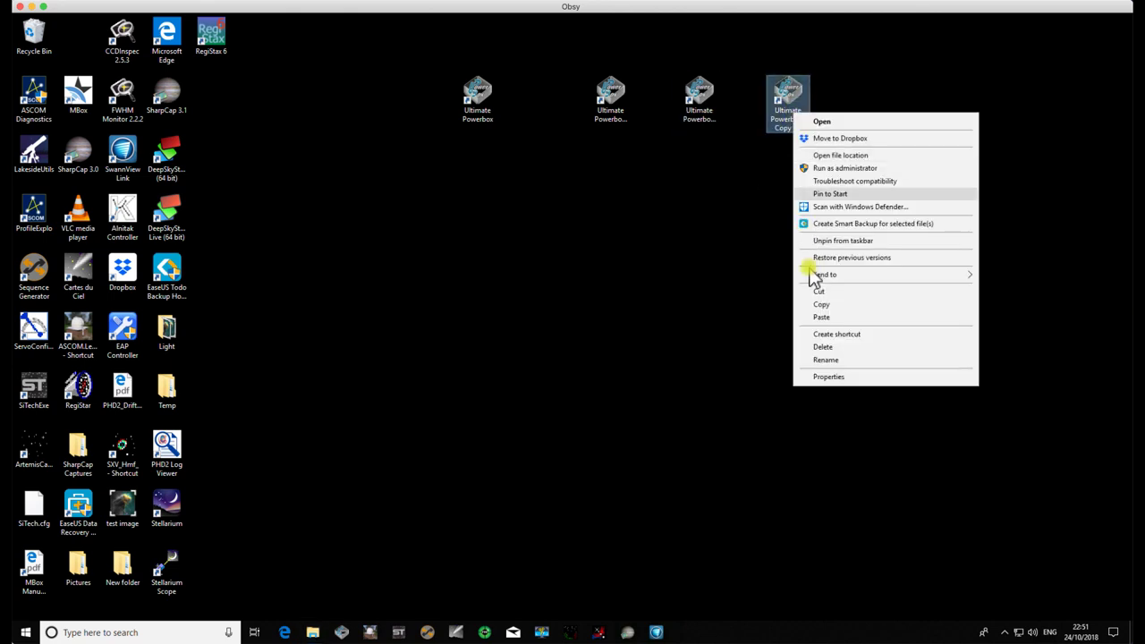
left_click(835, 383)
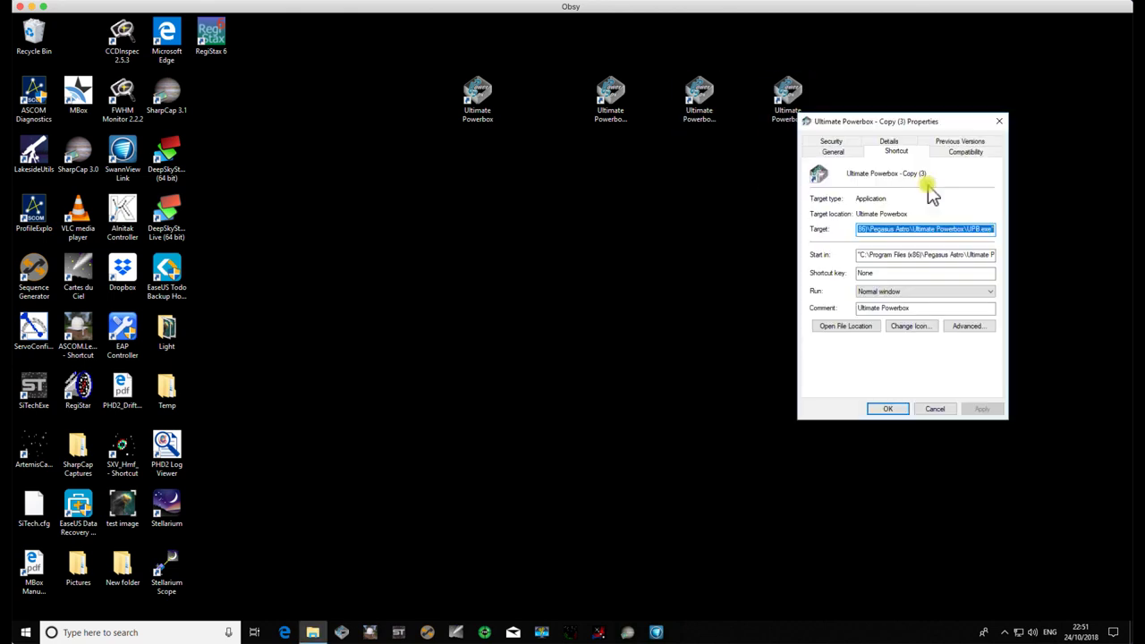
left_click(994, 232)
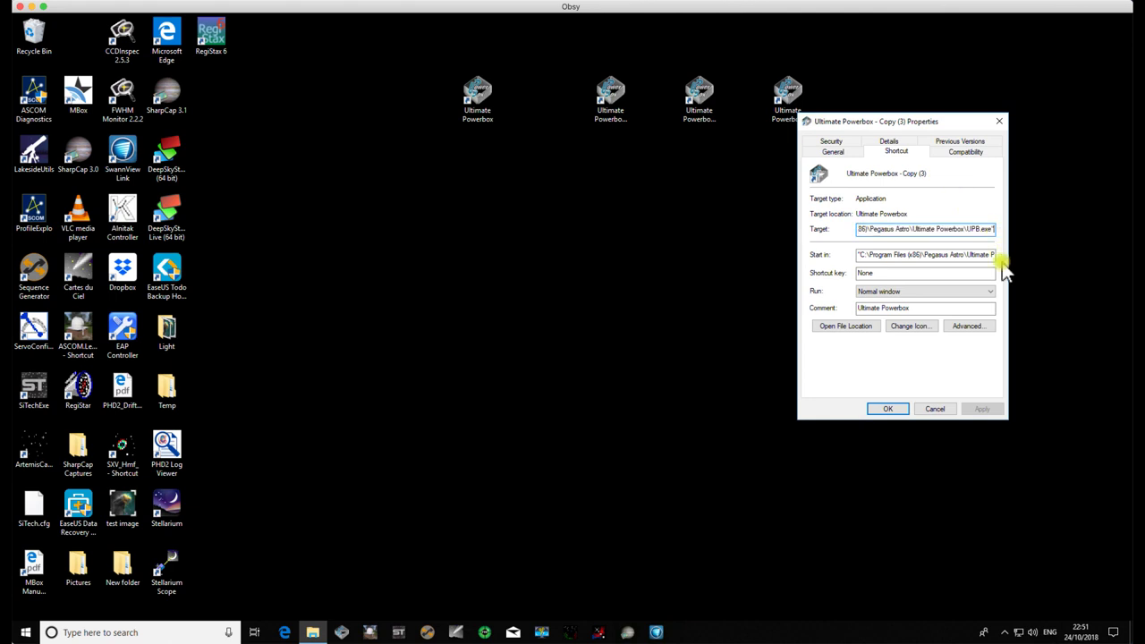
type("fou")
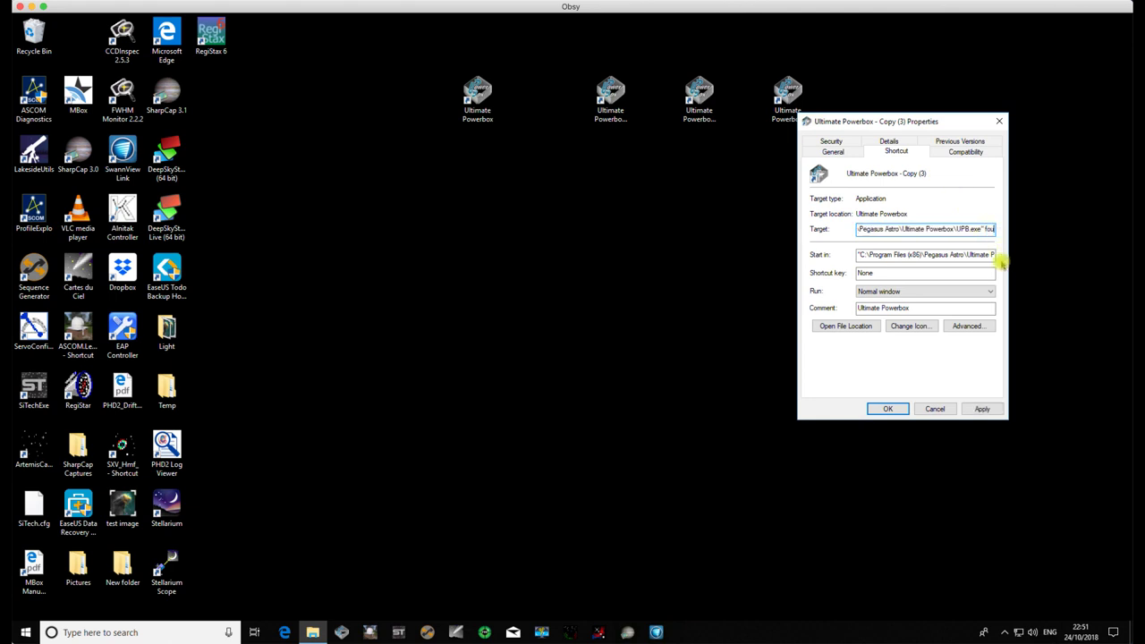
type("rt")
key("Return")
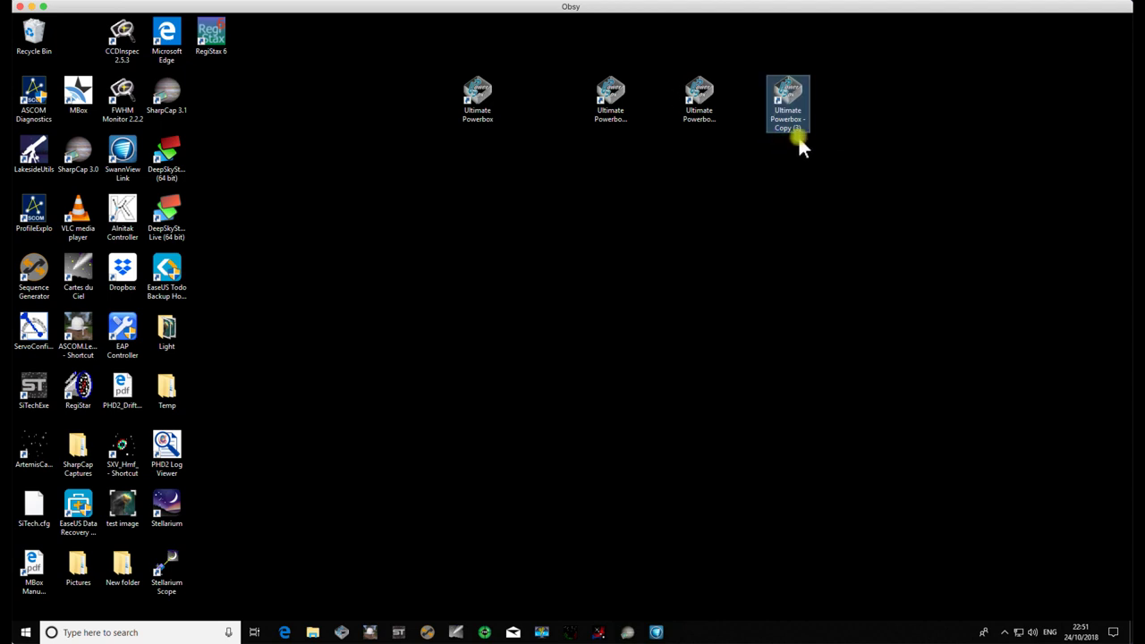
- Check the profile loaded by the Copy (3) shortcut, exit it, and launch the Copy (2) shortcut to check its profile
double_click(795, 112)
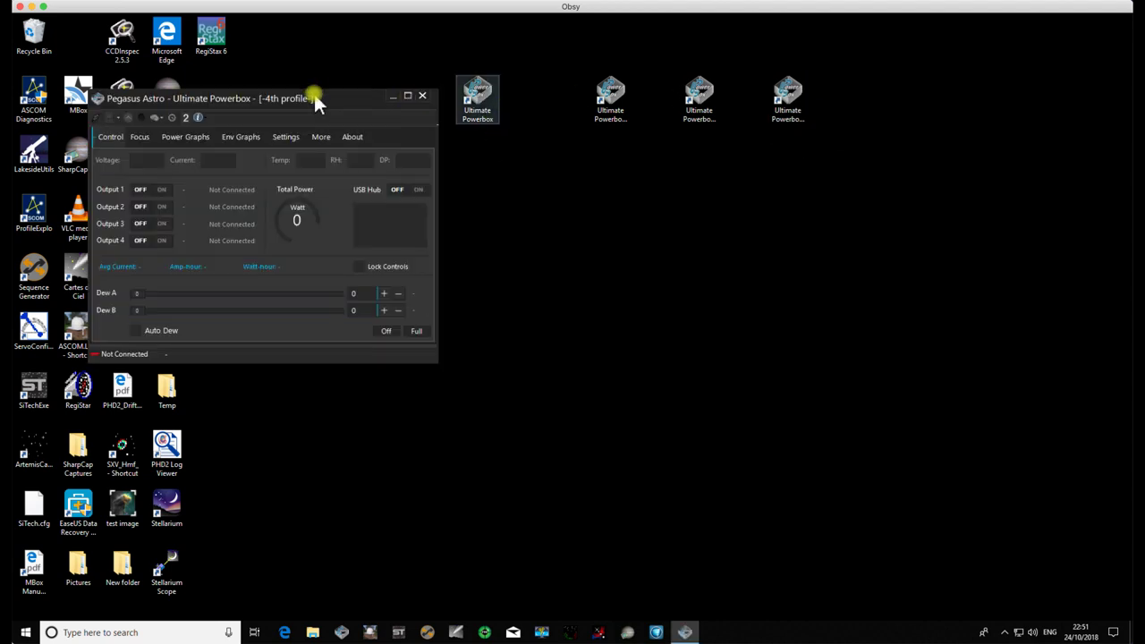
left_click(420, 96)
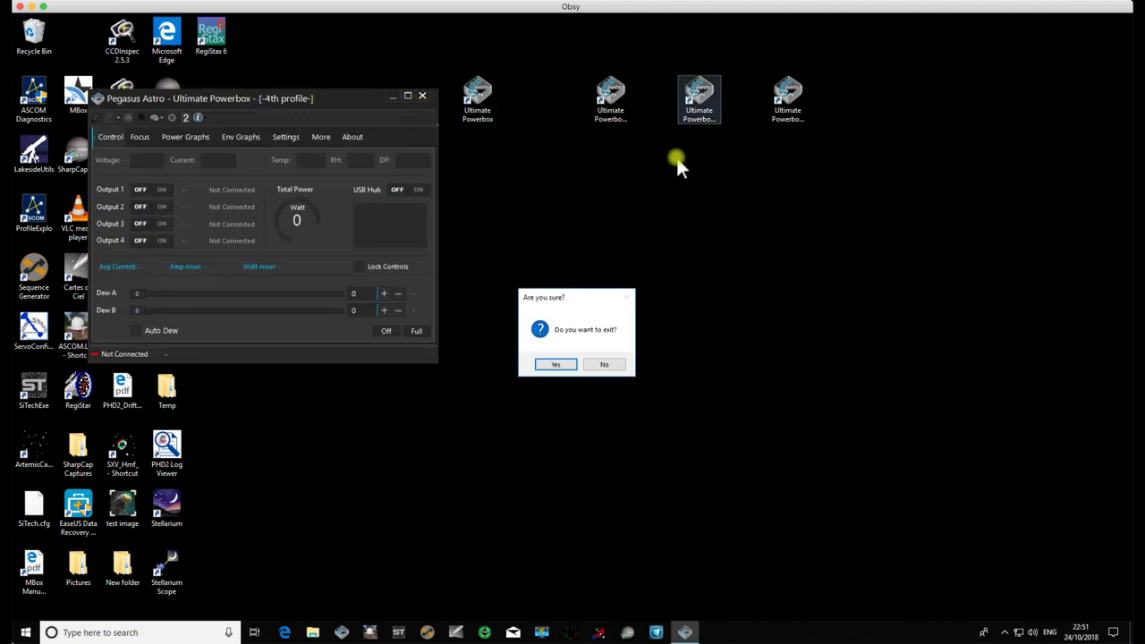
left_click(555, 365)
double_click(705, 116)
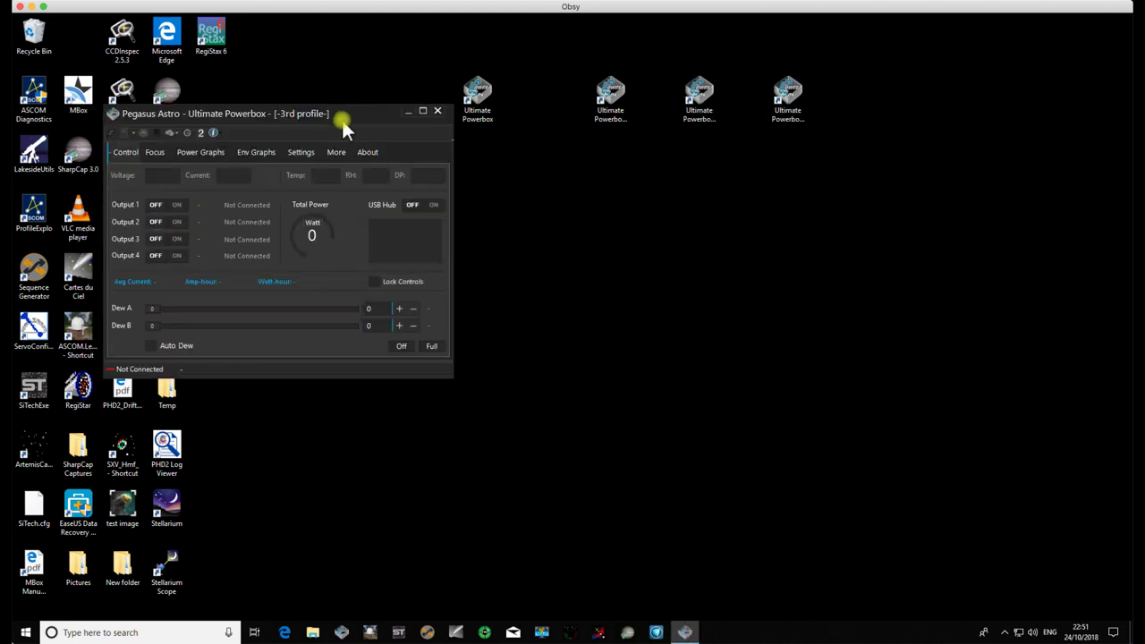
- Exit the program and rename the original Ultimate Powerbox desktop shortcut as UPB Esprit 100
left_click(438, 110)
left_click(553, 367)
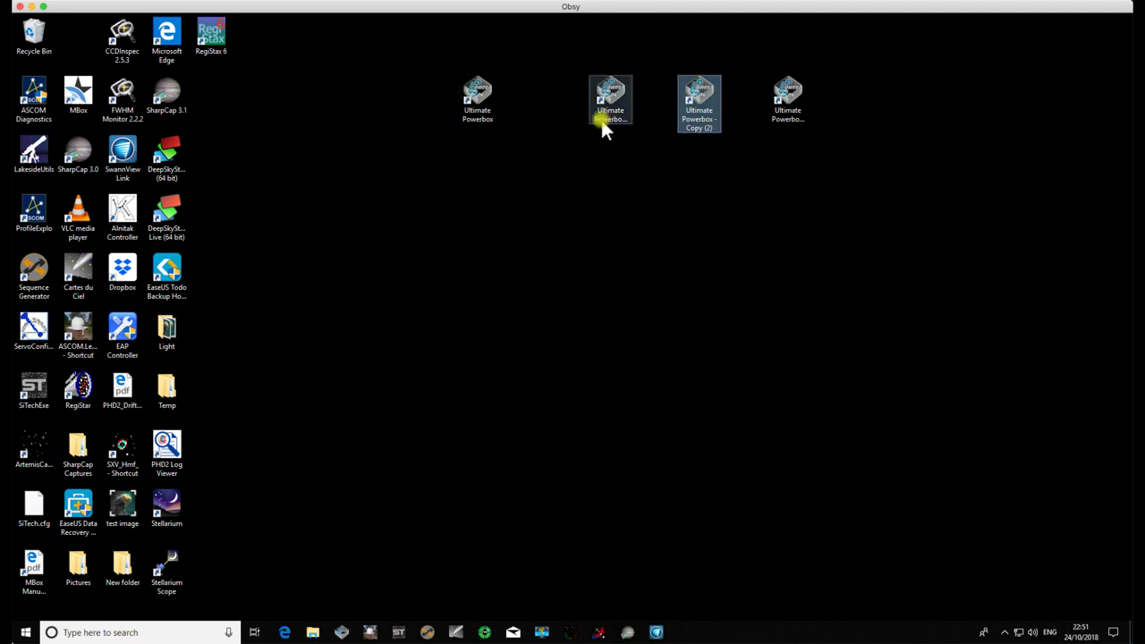
left_click(476, 112)
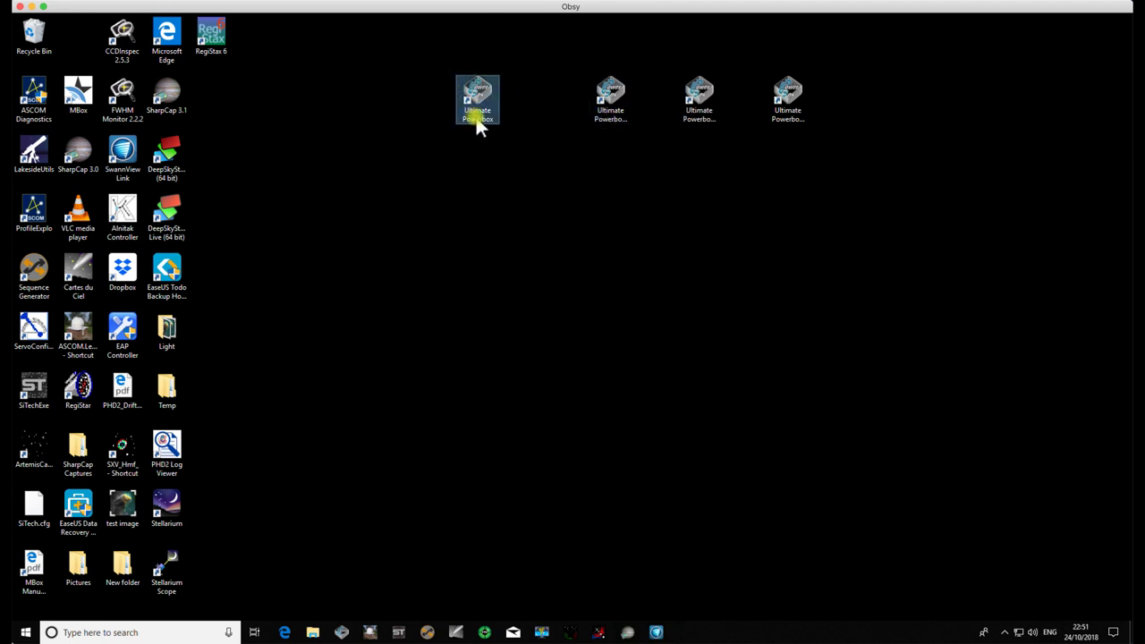
left_click(483, 123)
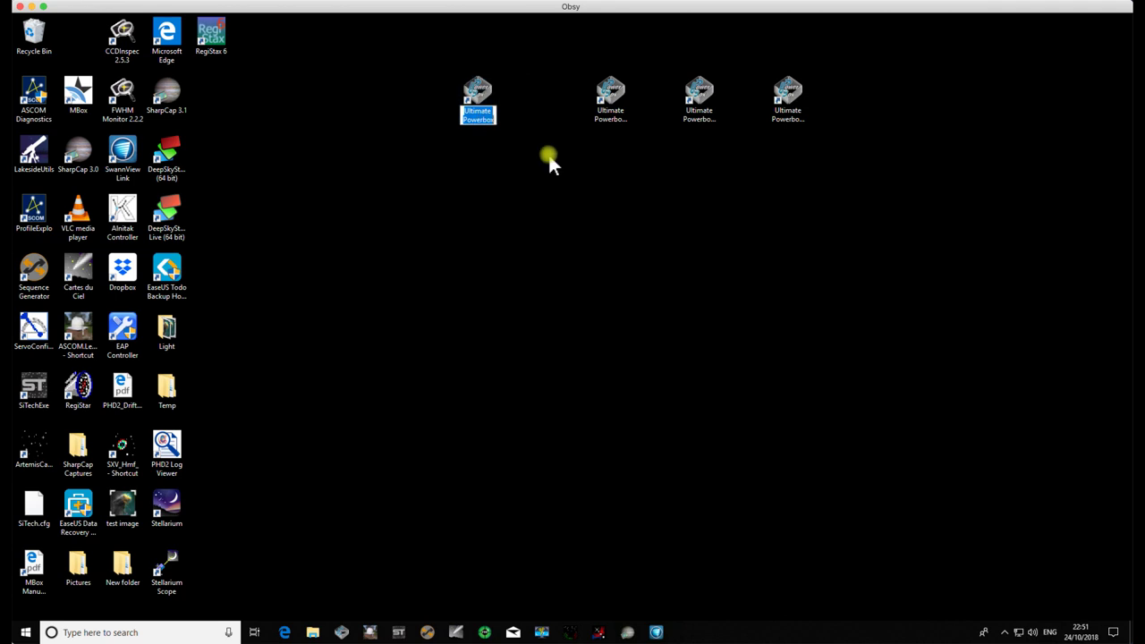
type("UPB")
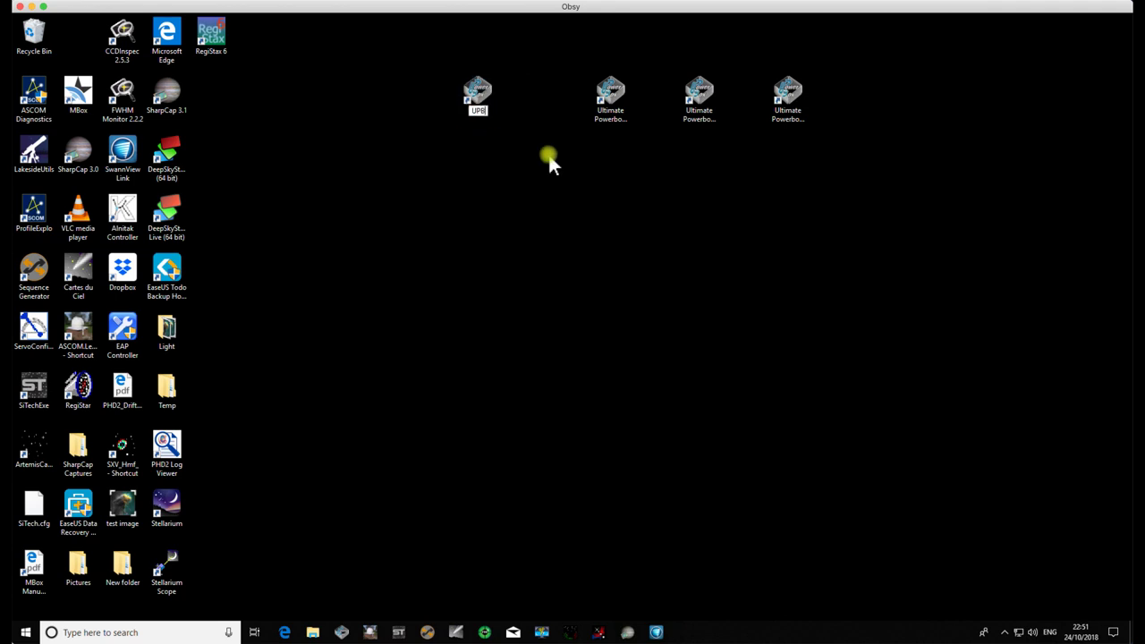
type(" Esprit 100")
key("Return")
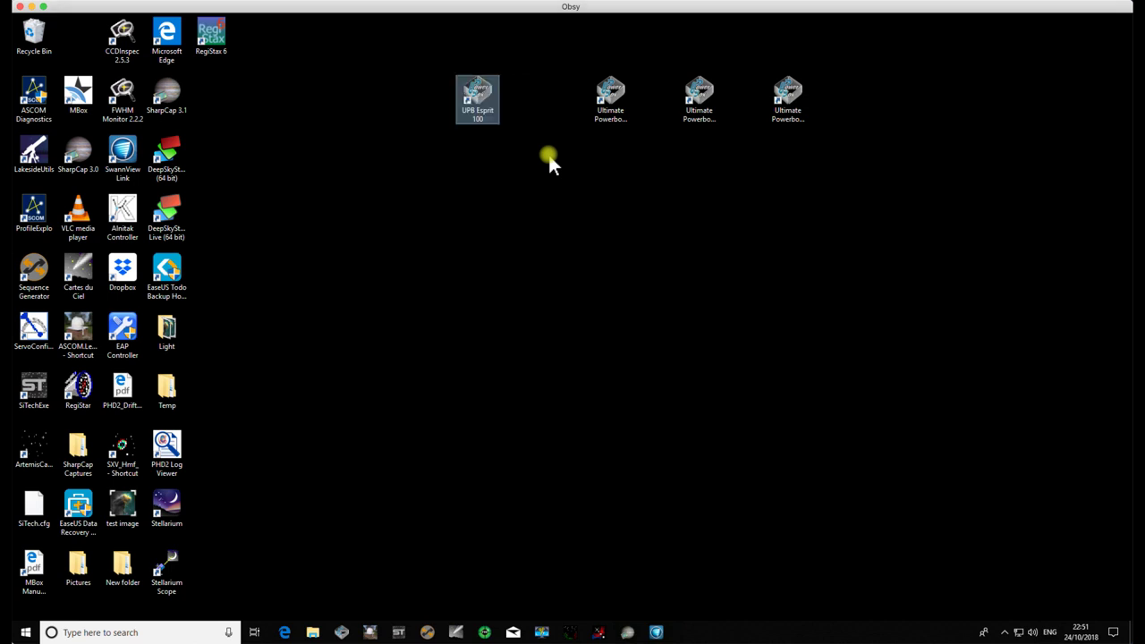
- Rename the Ultimate Powerbox - Copy shortcut as UPB TAK 106
left_click(611, 126)
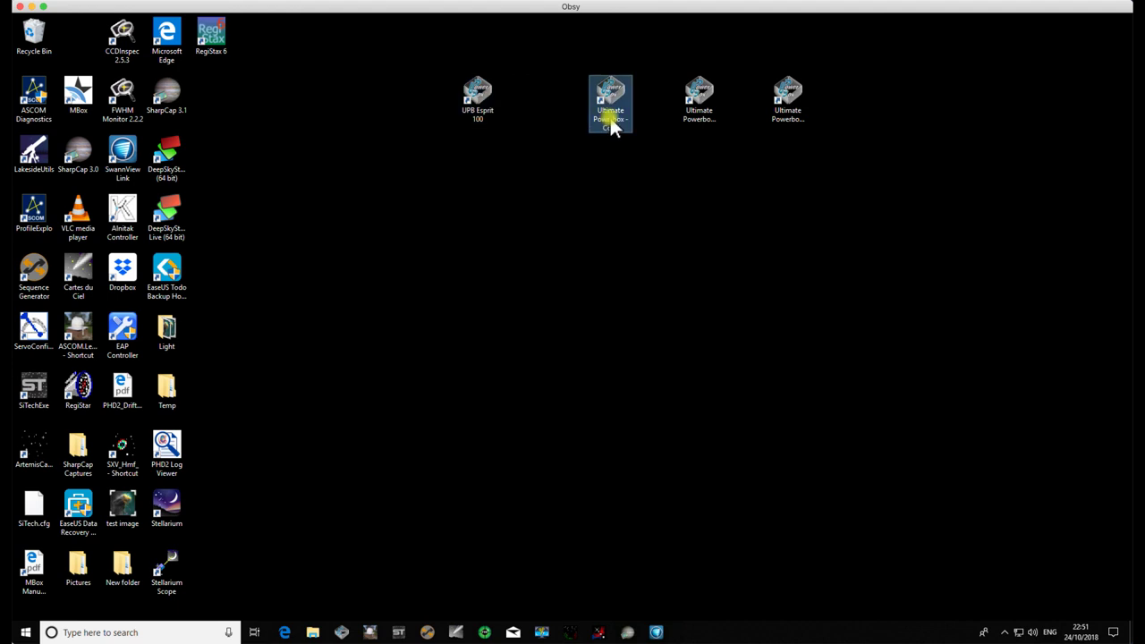
left_click(612, 120)
type("UPB TAK 106")
key("Return")
- Launch the UPB TAK 106 shortcut to check which profile it loads, and exit the program
left_click(673, 122)
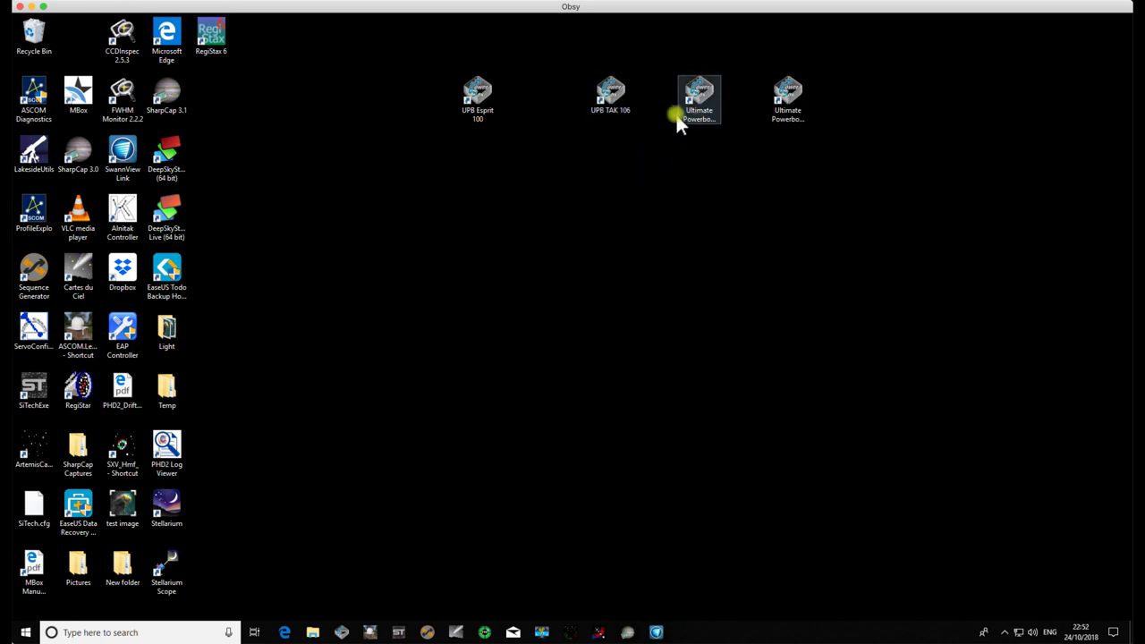
left_click(678, 113)
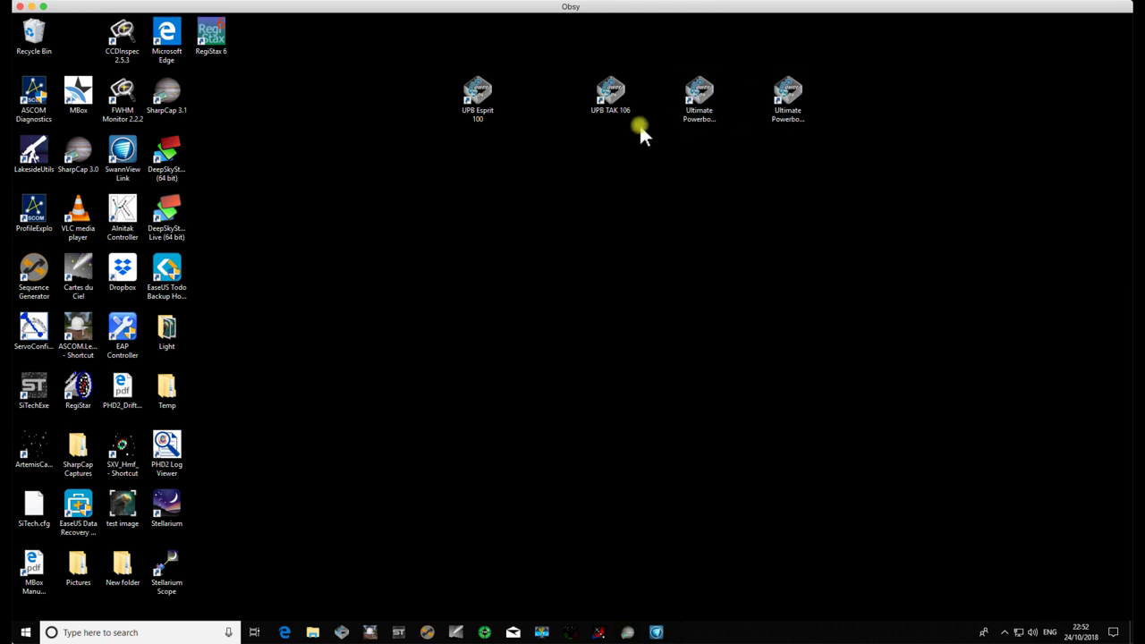
left_click(612, 105)
double_click(590, 83)
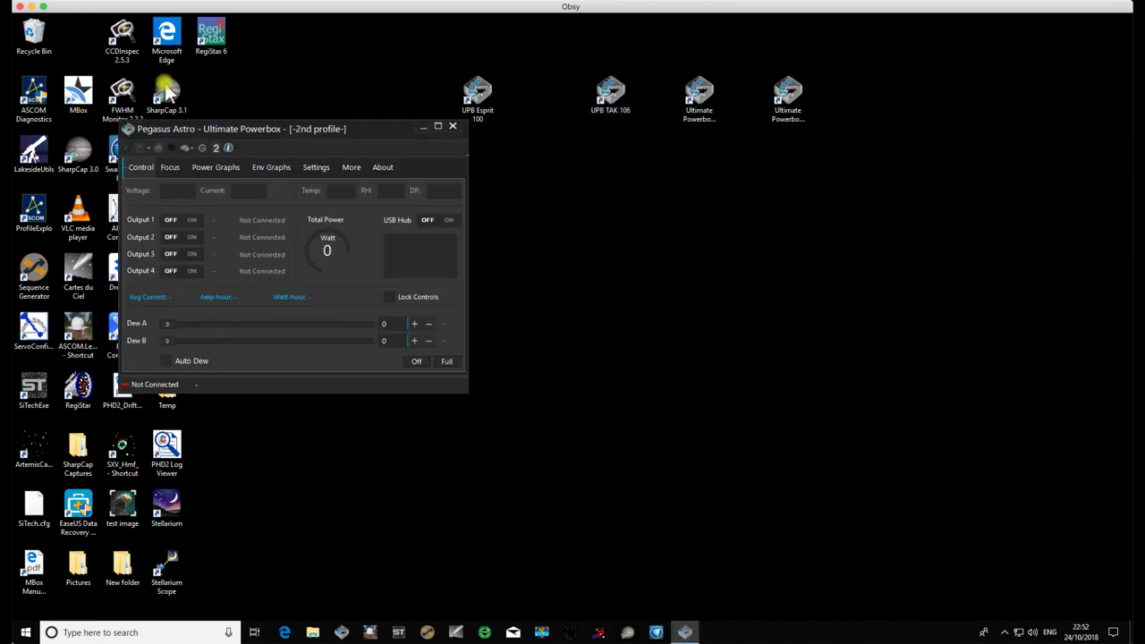
left_click(451, 128)
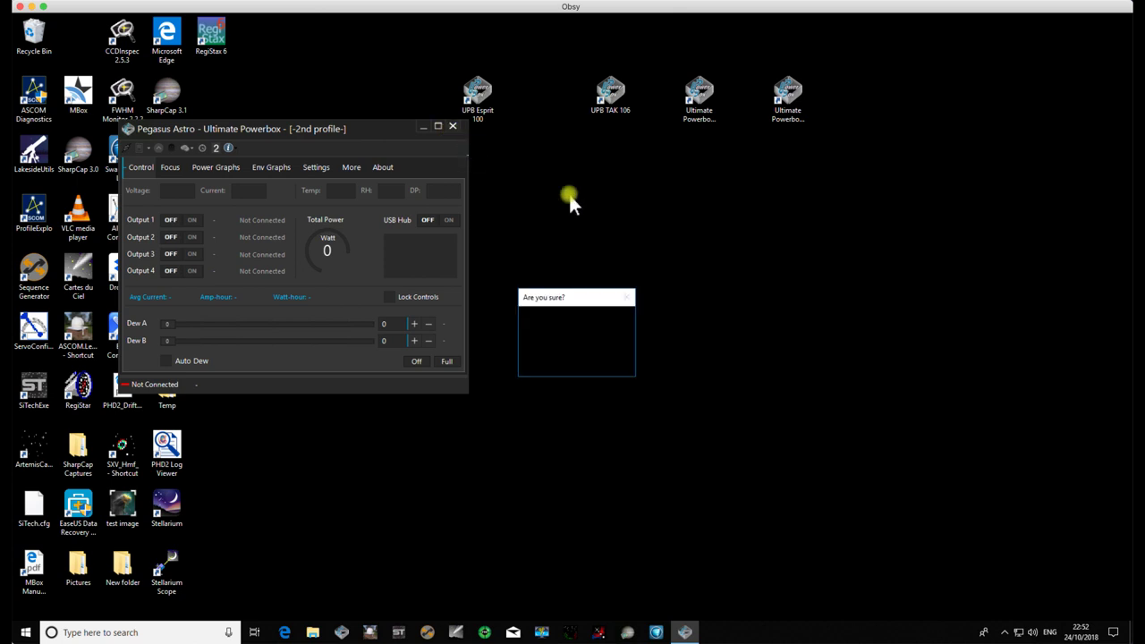
left_click(556, 365)
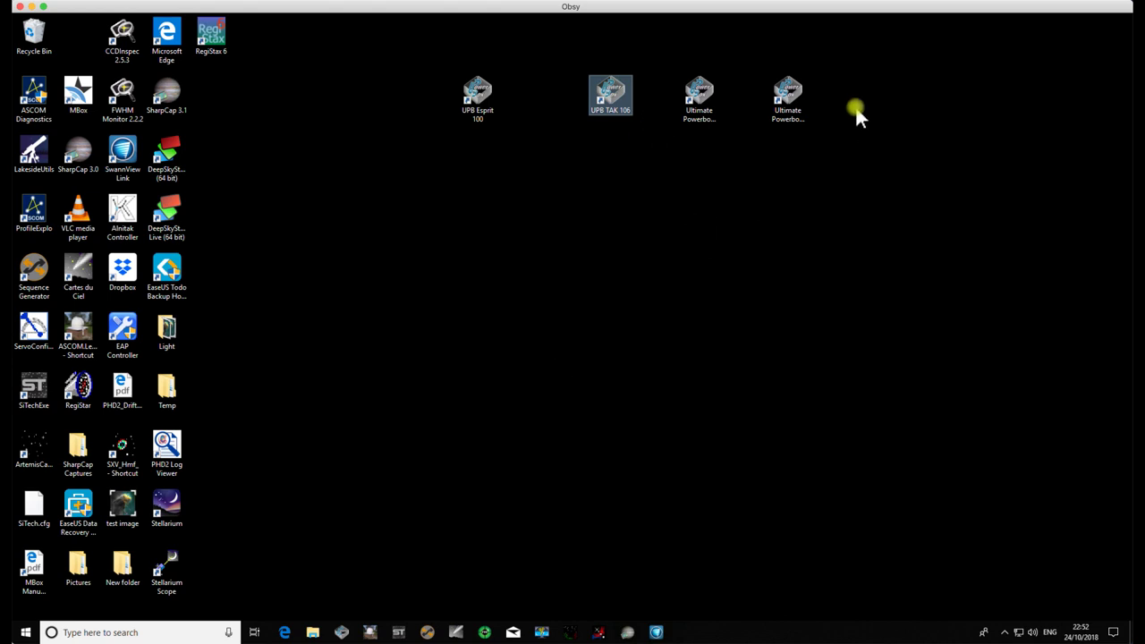
- Delete the three copied Powerbox shortcuts from the desktop and rename the remaining UPB Esprit 100 shortcut as UPB
left_click_drag(884, 170, 594, 78)
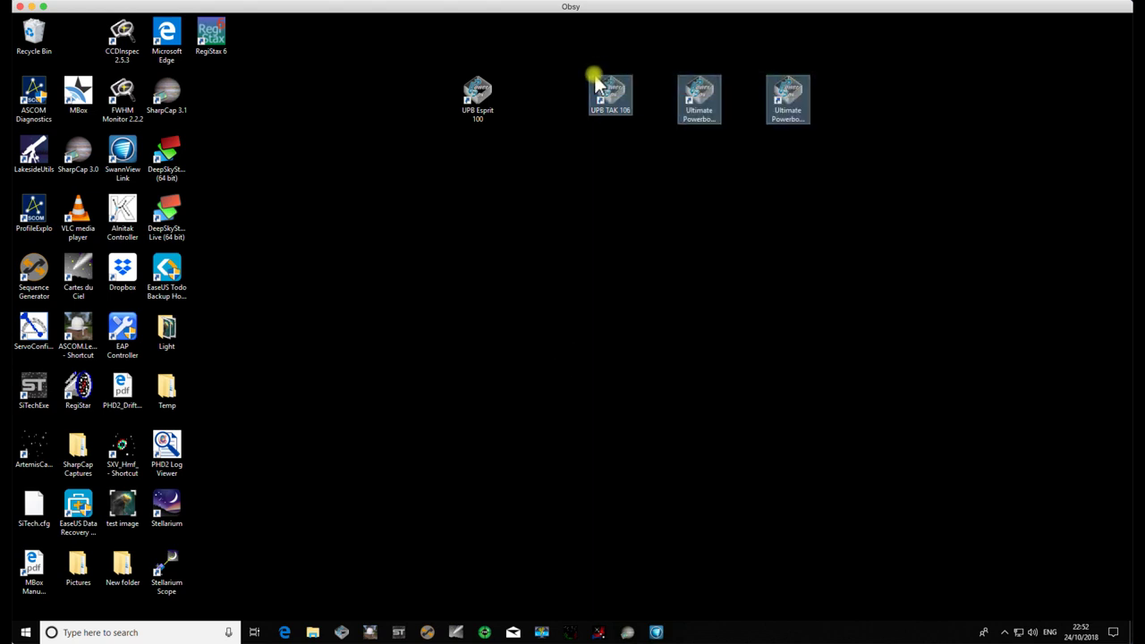
key("Delete")
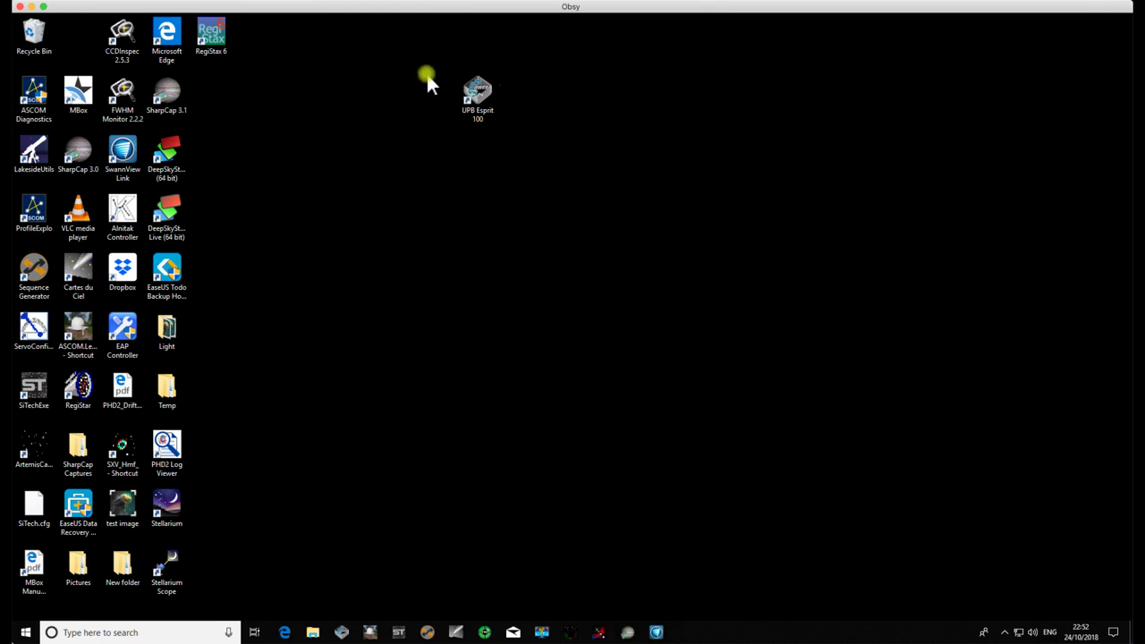
left_click(478, 123)
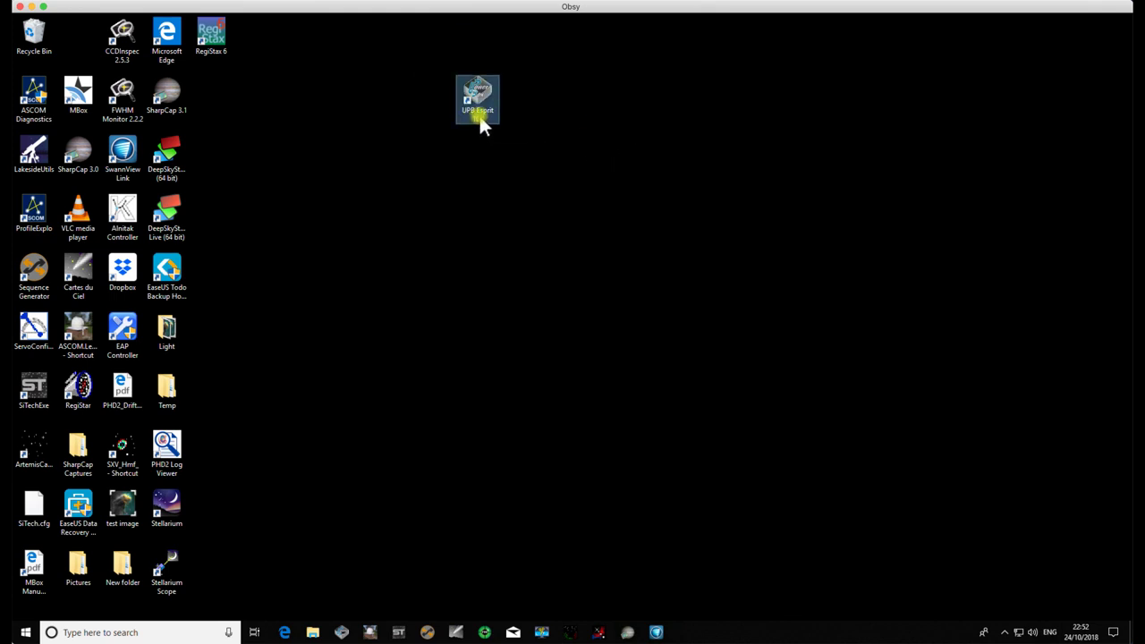
left_click(478, 119)
left_click_drag(477, 111, 516, 130)
key("BackSpace")
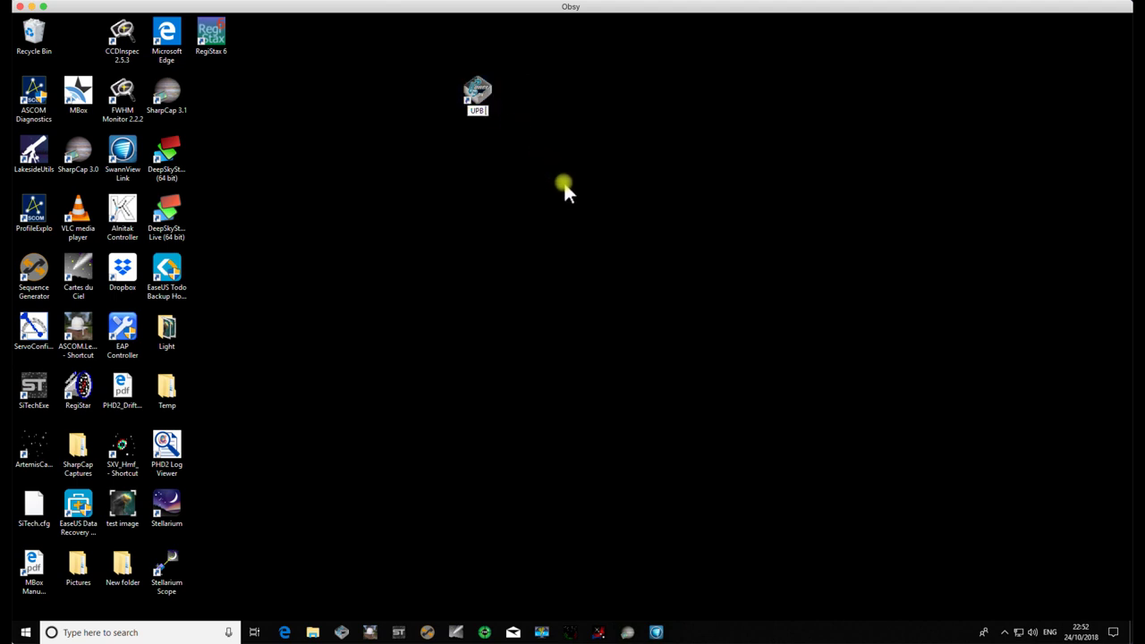
key("Return")
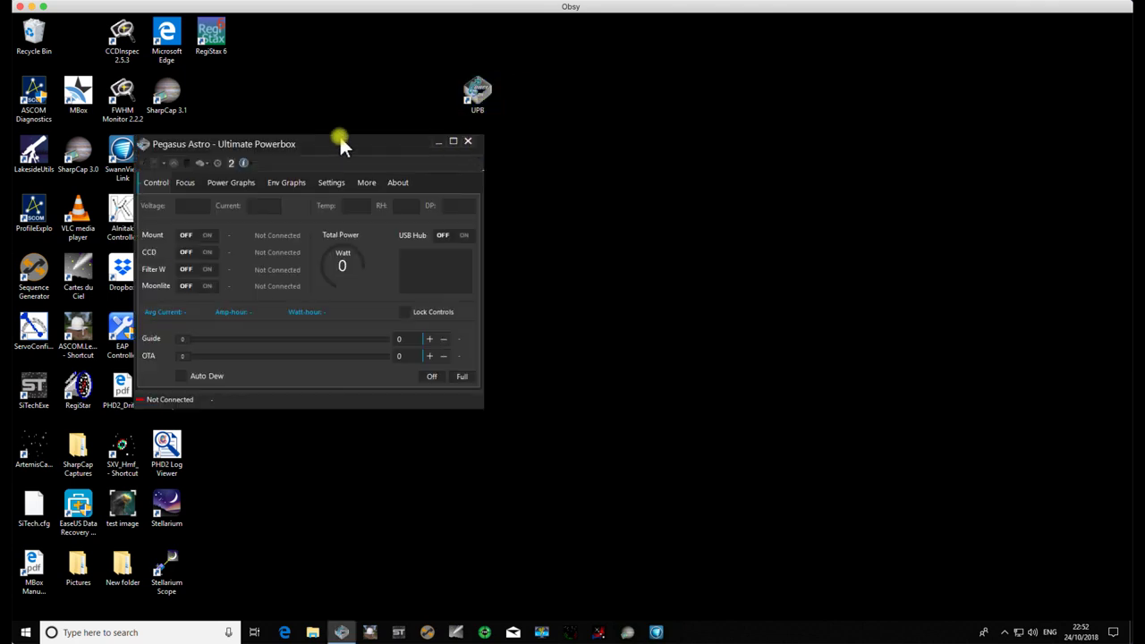
- Connect the Ultimate Powerbox software to the device and show the focuser controls
left_click_drag(313, 144, 426, 154)
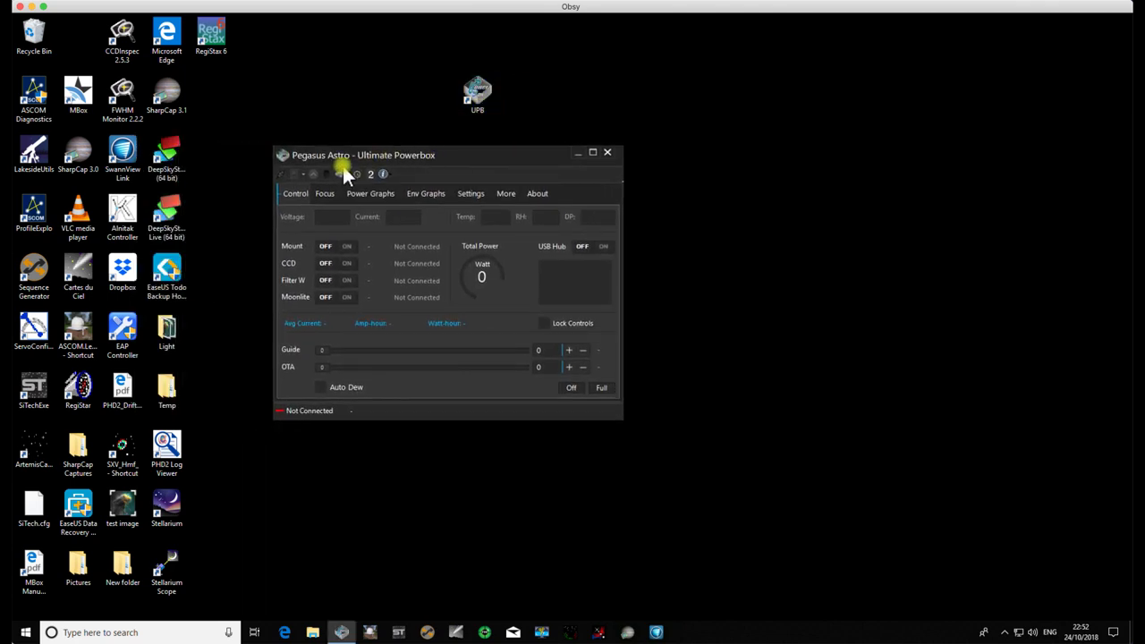
left_click(282, 173)
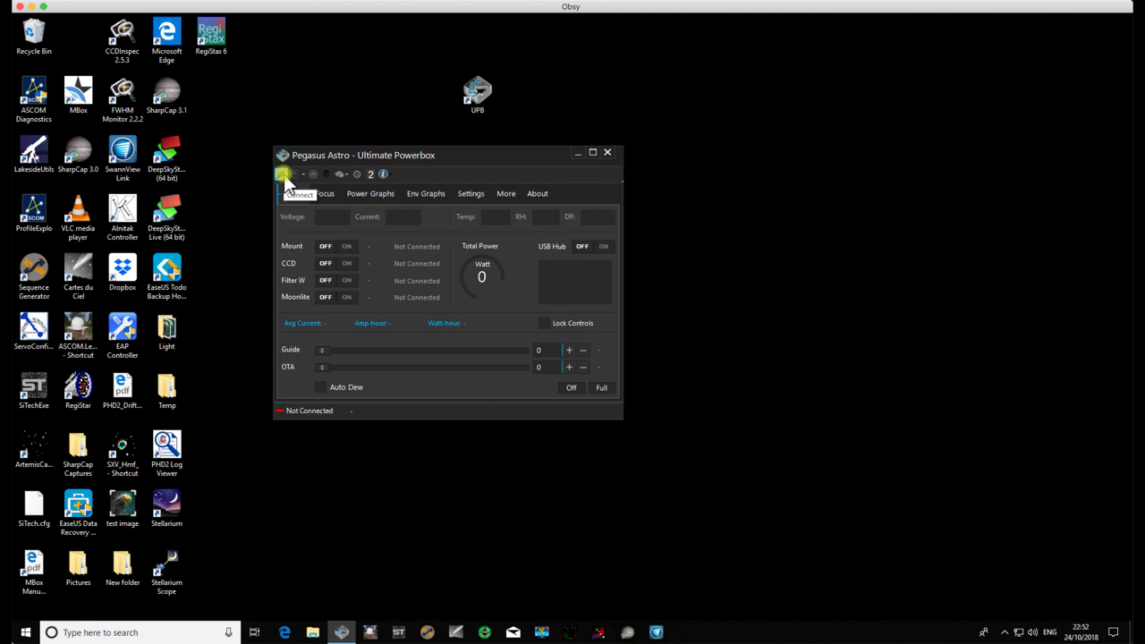
left_click(327, 194)
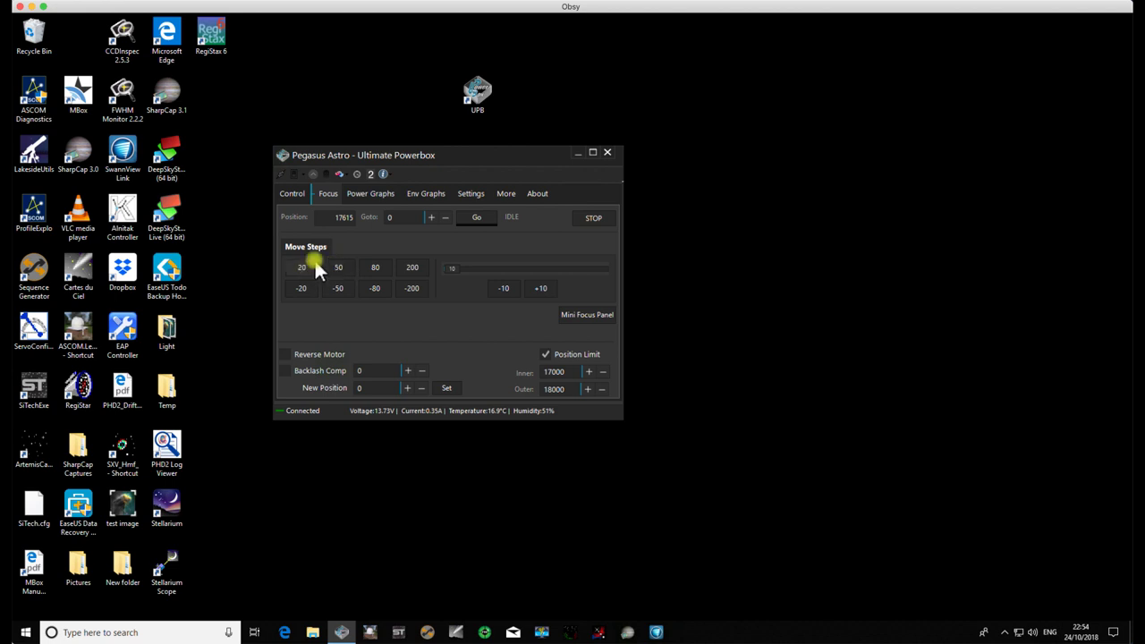
- Set the Set1 motor step preset to 1 and move the focuser by +1 step
left_click(469, 197)
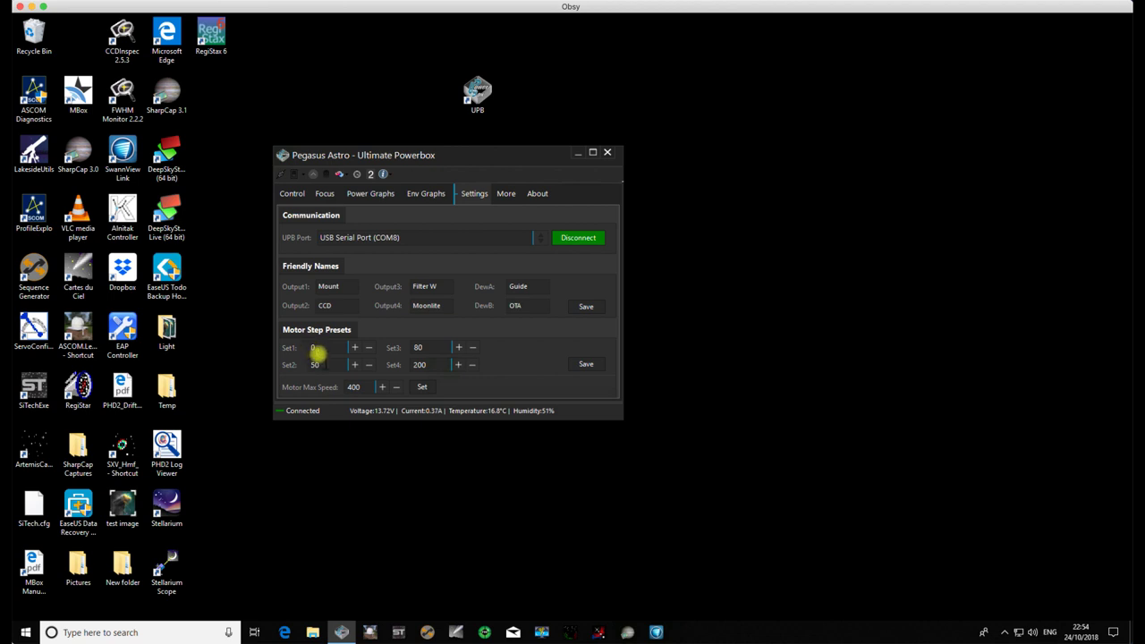
key("BackSpace")
type("1")
left_click(322, 195)
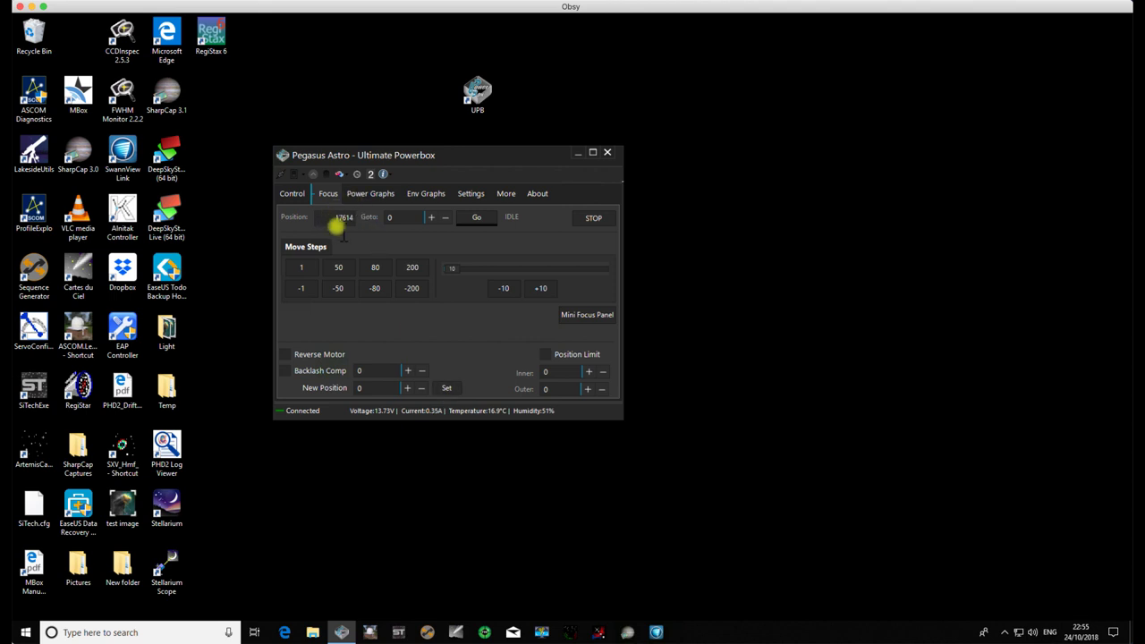
left_click(305, 270)
- Set the focuser's inner limit to 17000 and outer limit to 18000, and enable the position limit
left_click(545, 372)
type("17000")
type("18000")
left_click(547, 357)
- Try to send the focuser to position 18001, beyond the outer limit, and dismiss the warning
type("118")
key("Return")
type("18001")
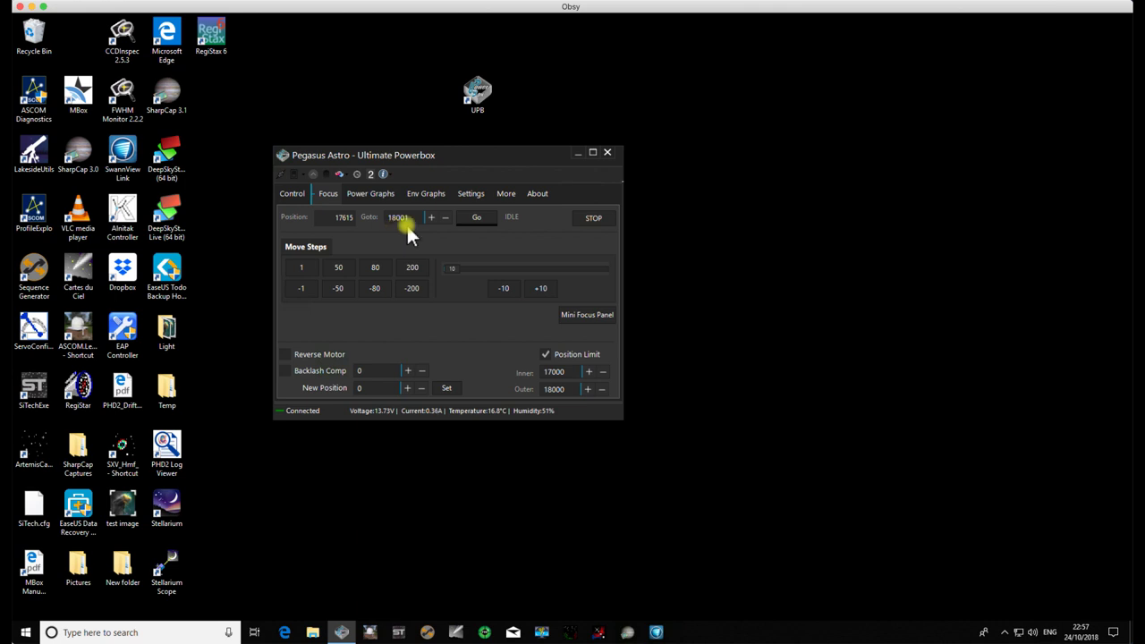
left_click(479, 219)
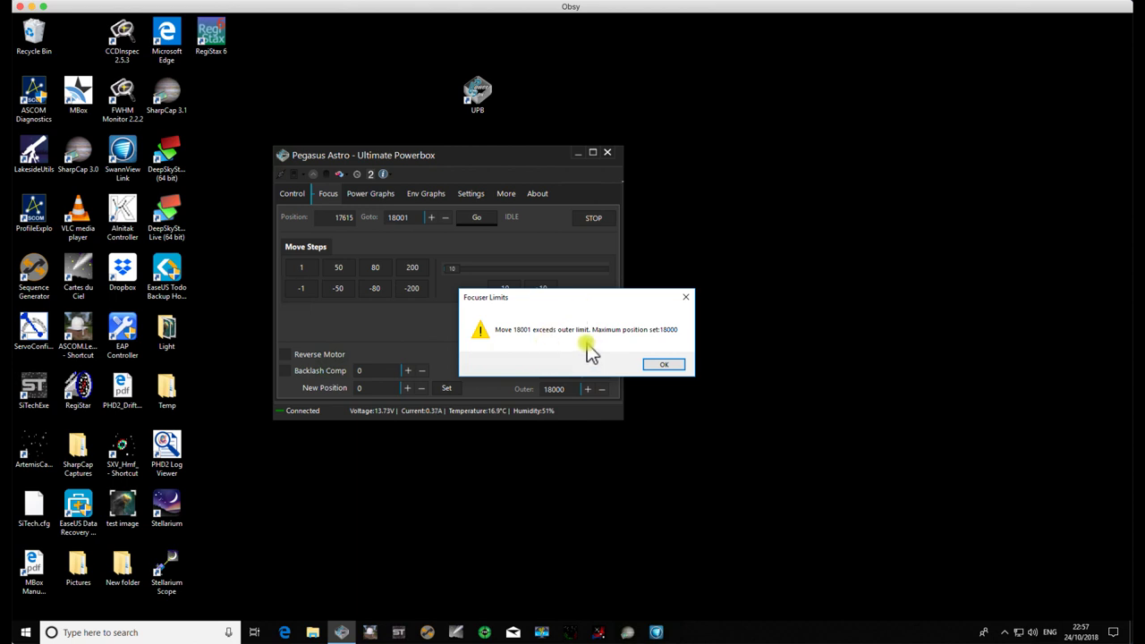
key("XF86AudioMute")
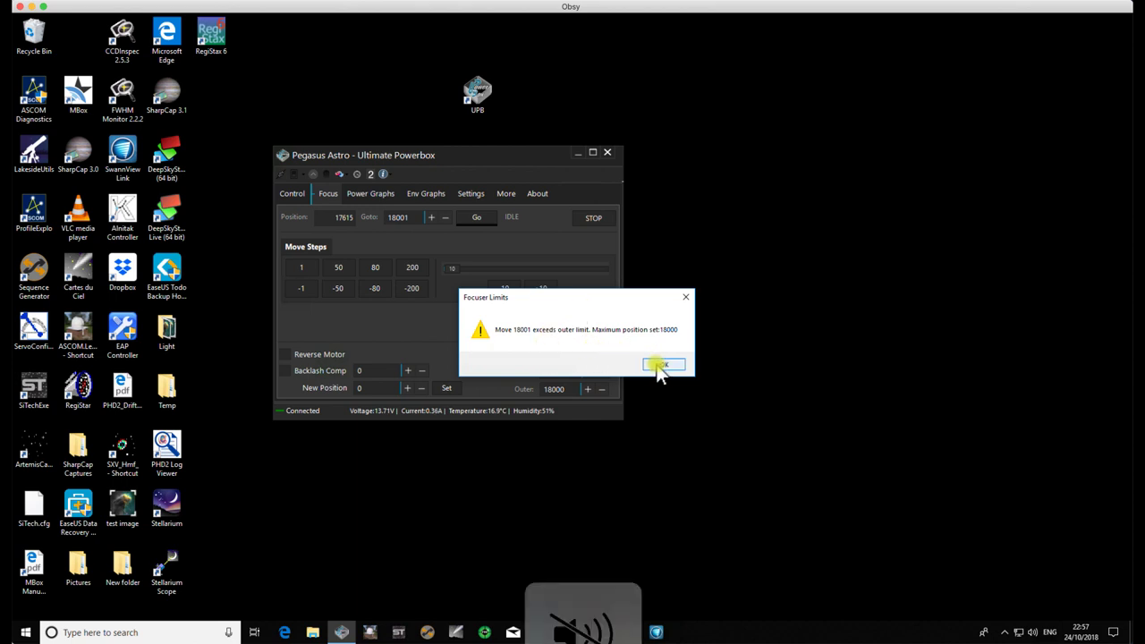
key("XF86AudioMute")
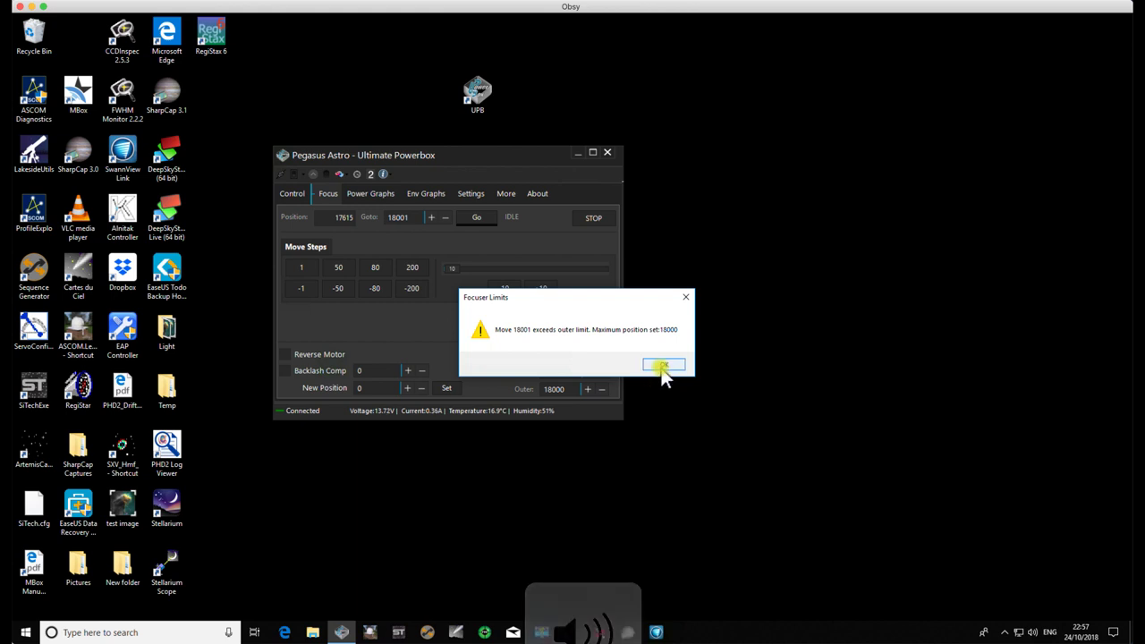
left_click(662, 366)
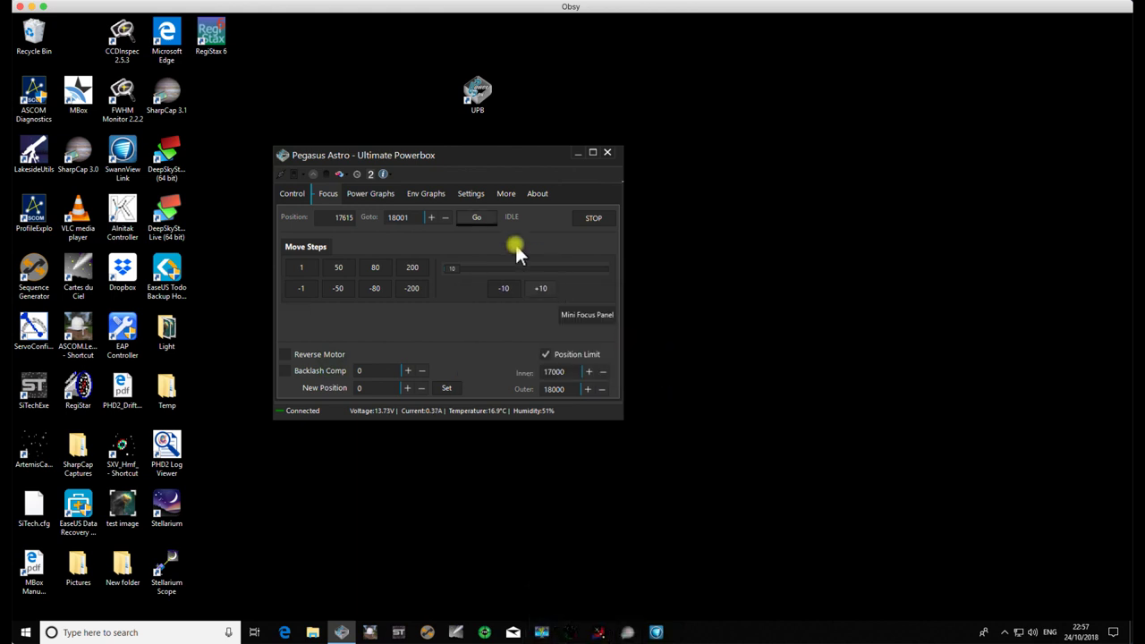
- Send the focuser to position 18000 and try to move it 1 step beyond the outer limit
left_click(446, 219)
left_click(473, 220)
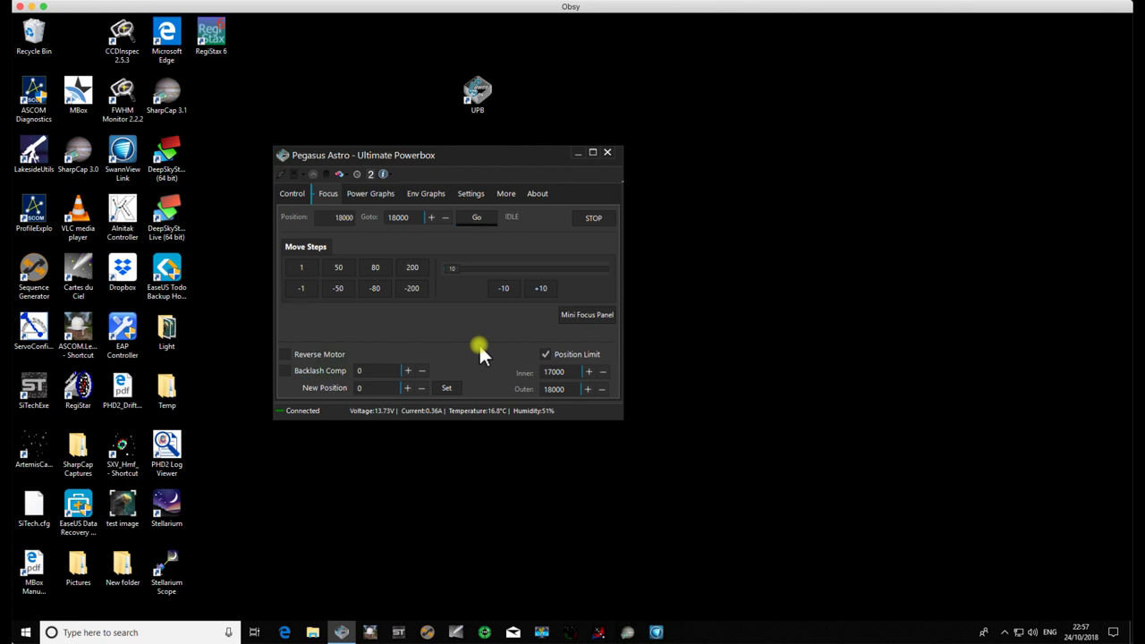
left_click(298, 267)
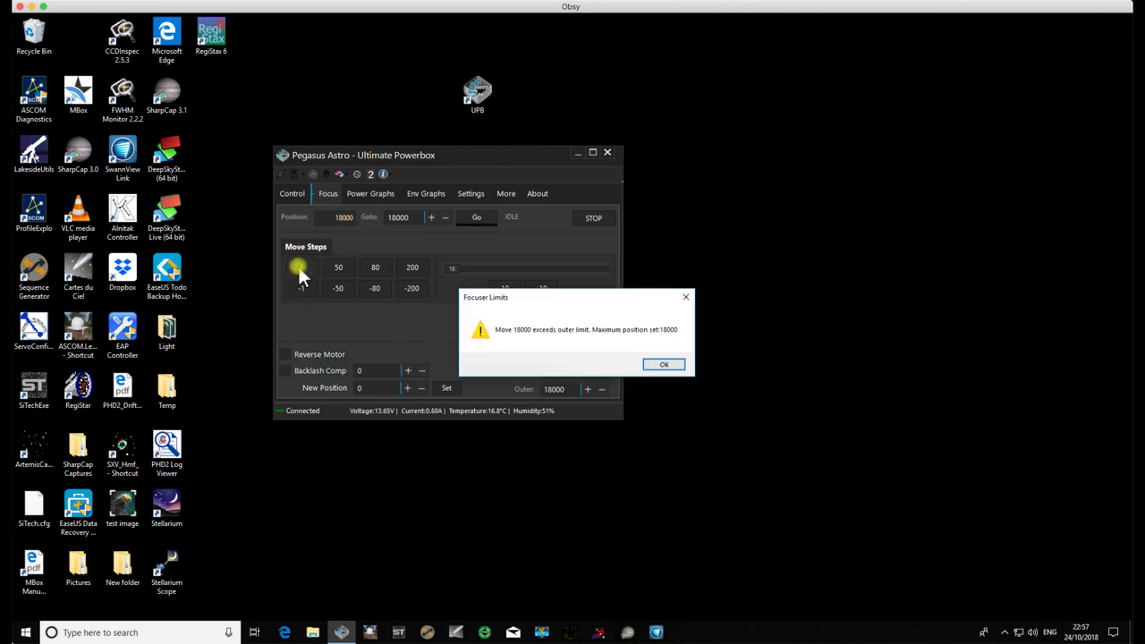
left_click(662, 364)
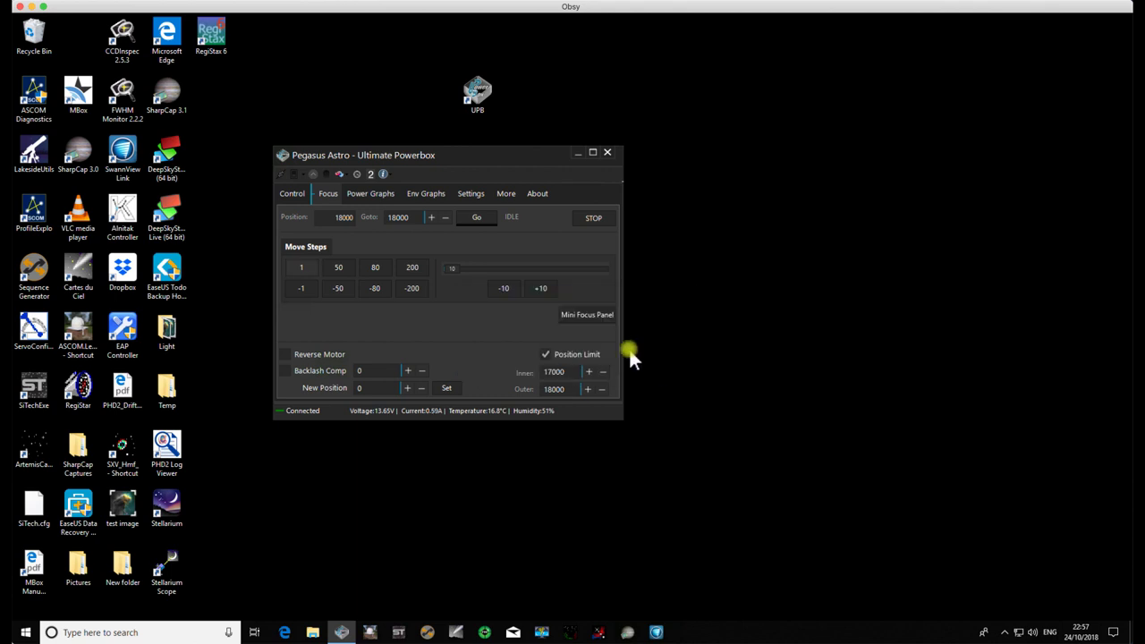
- Send the focuser to position 17000 and try to move it -50 steps past the inner limit
double_click(398, 218)
type("0")
type("70")
left_click(474, 216)
left_click(340, 289)
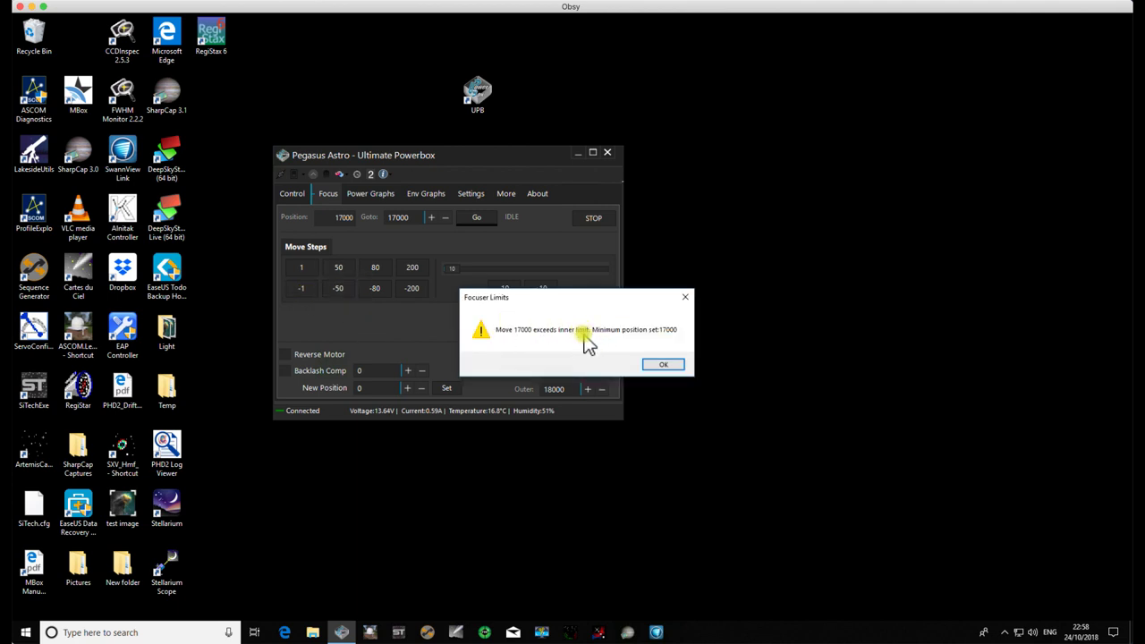
left_click(660, 365)
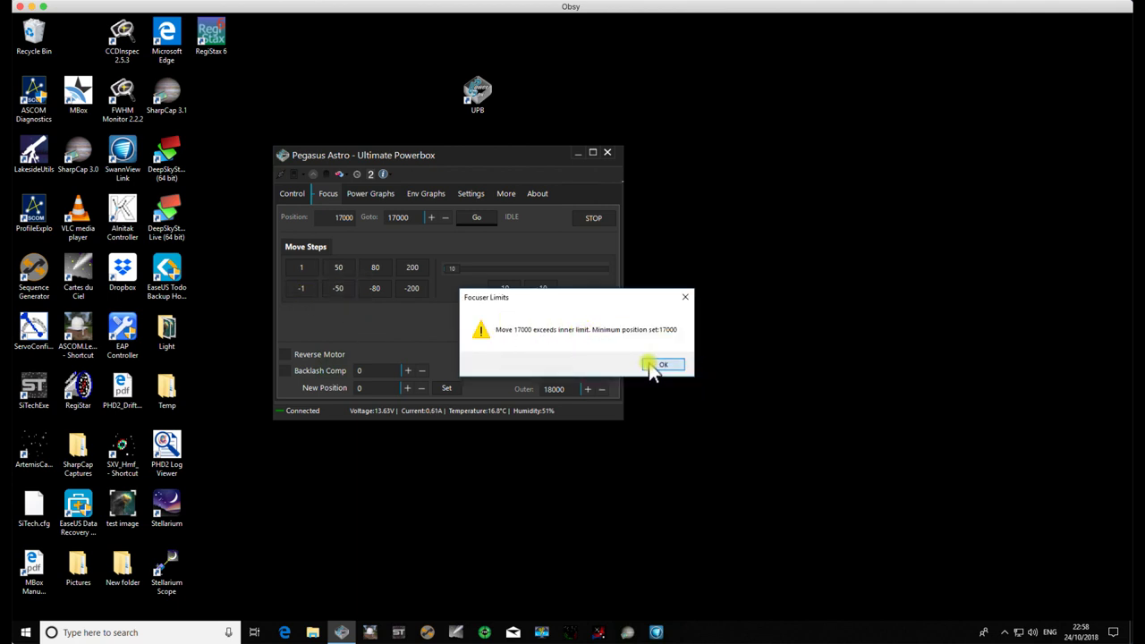
- Send the focuser to position 17615
double_click(397, 217)
type("0")
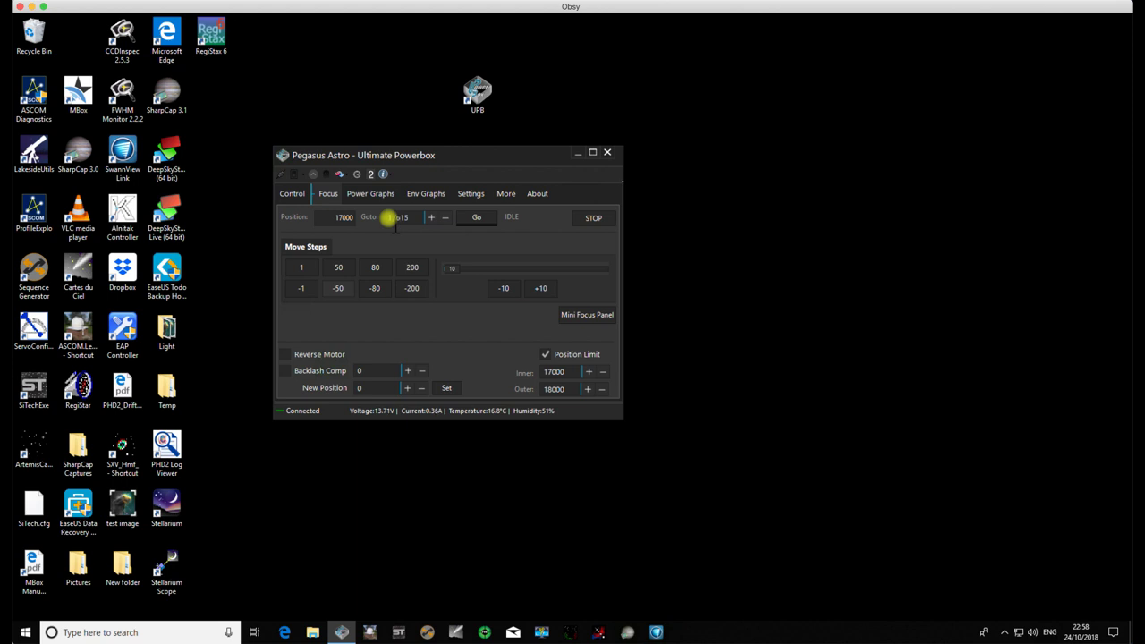
left_click(477, 218)
- Send the focuser to another target position and return it to 17615
type("00")
left_click(474, 221)
double_click(403, 217)
key("BackSpace")
left_click(477, 217)
- With the position limit enabled, move the focuser by +200 steps and try a second +200 move past the outer limit
left_click(545, 356)
left_click(412, 267)
left_click(412, 270)
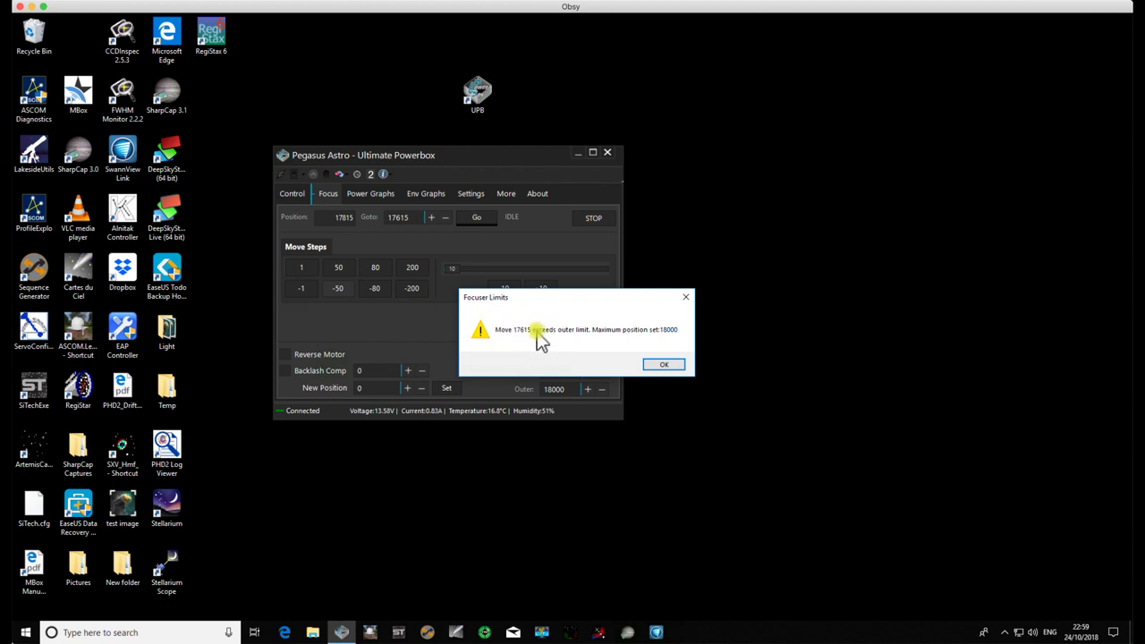
left_click(664, 365)
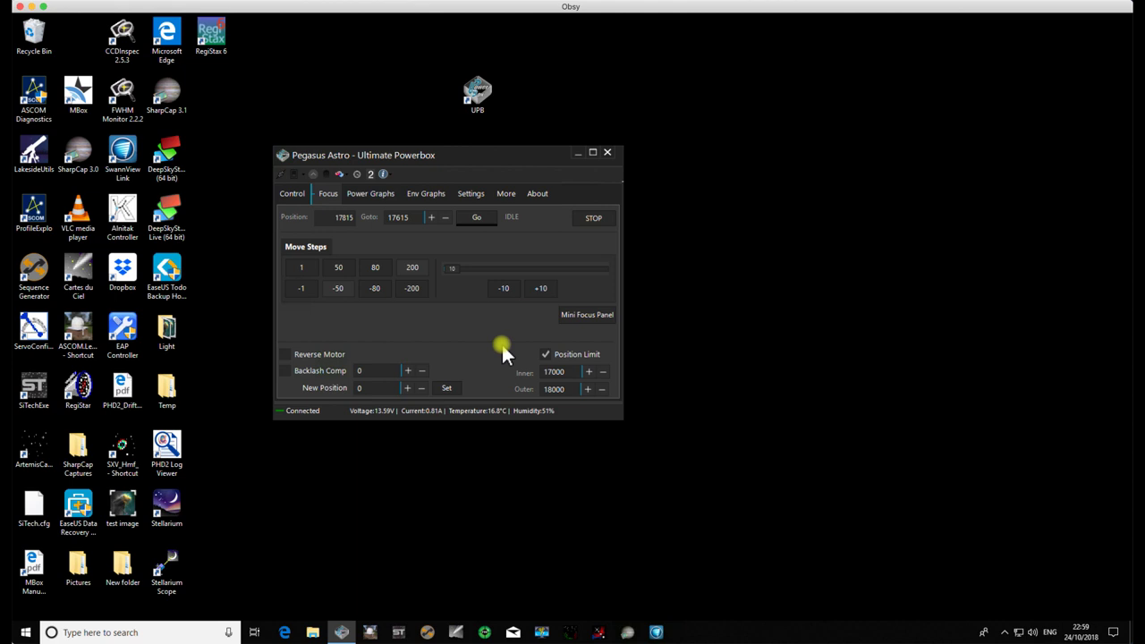